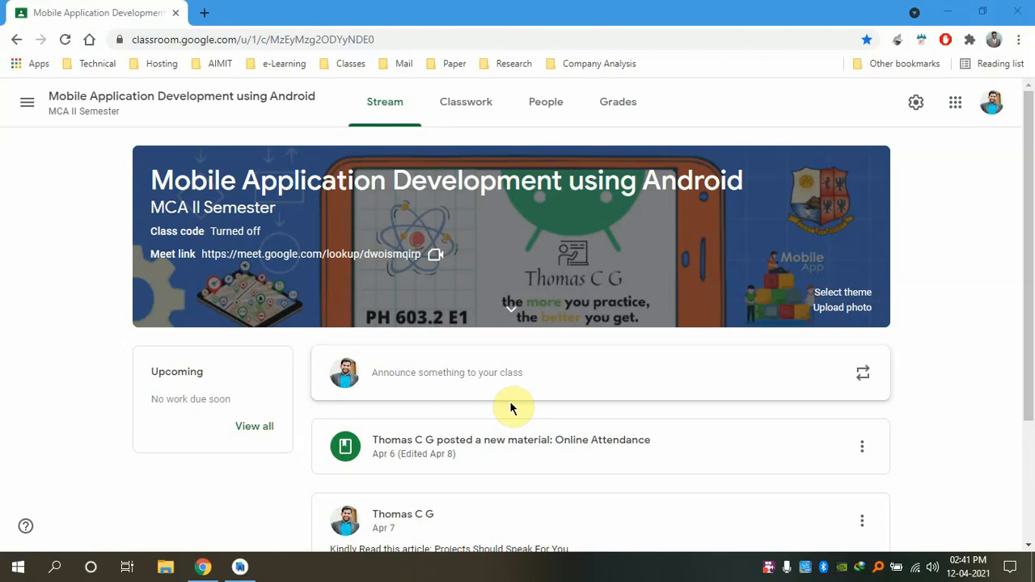
Load developer.android.com in a new browser tab and go to its Android Studio page
{"action": "left_click", "coordinate": [204, 12]}
{"action": "type", "text": "de"}
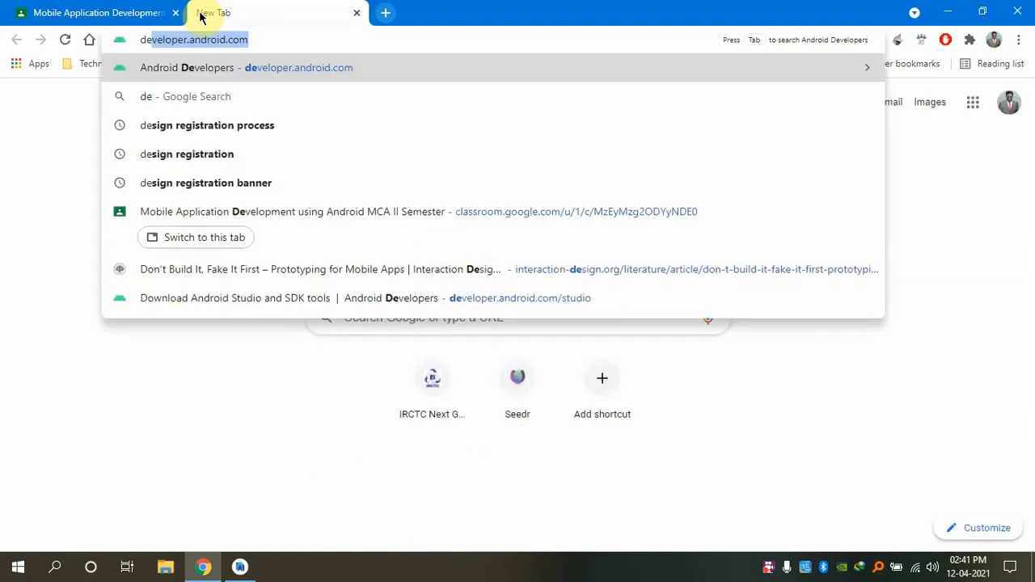
{"action": "key", "text": "Return"}
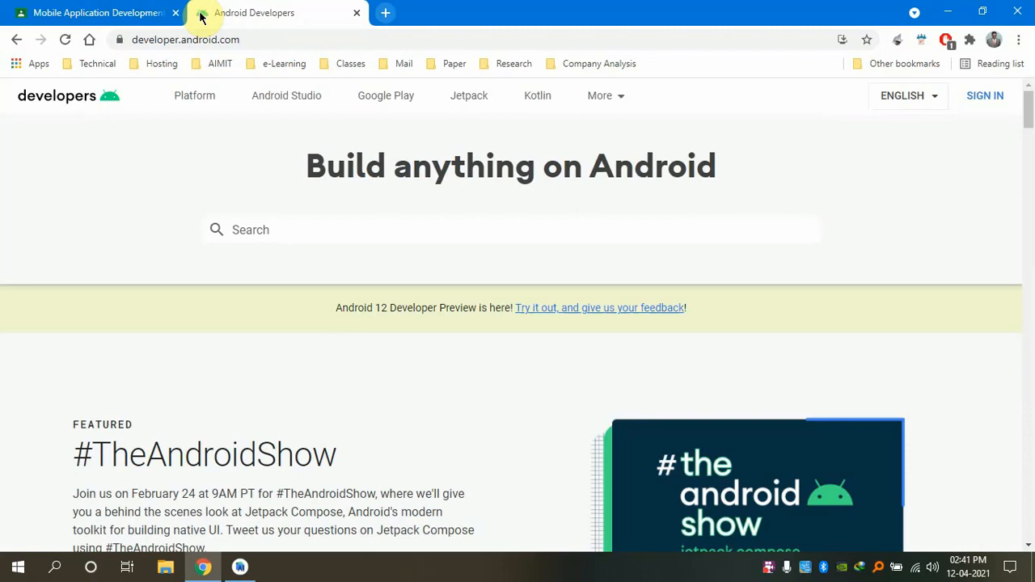
{"action": "left_click", "coordinate": [279, 109]}
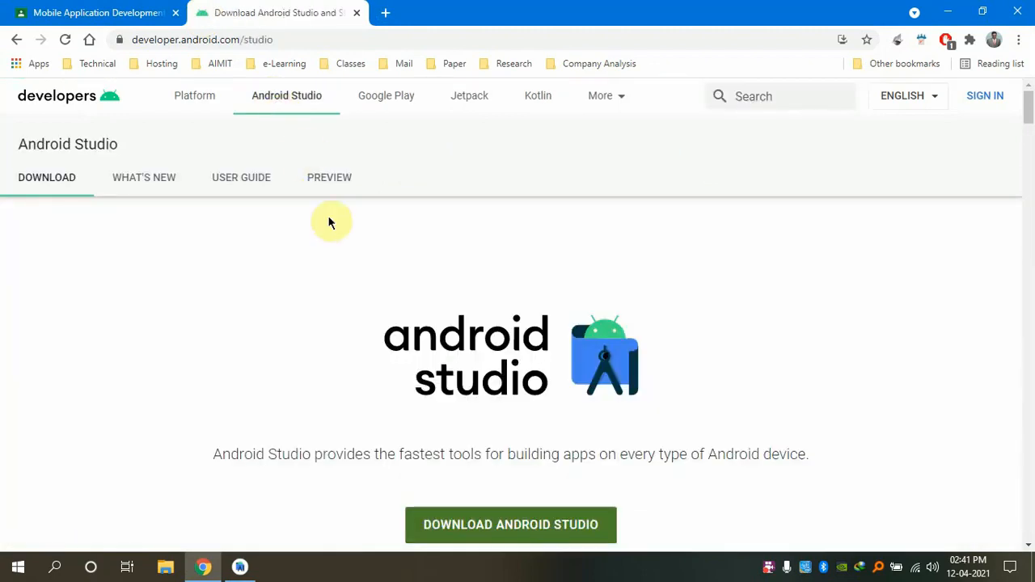
Scroll the Android Studio page down to the System requirements for Windows, Mac, Linux and Chrome OS
{"action": "scroll", "coordinate": [332, 222], "scroll_direction": "down", "scroll_amount": 1}
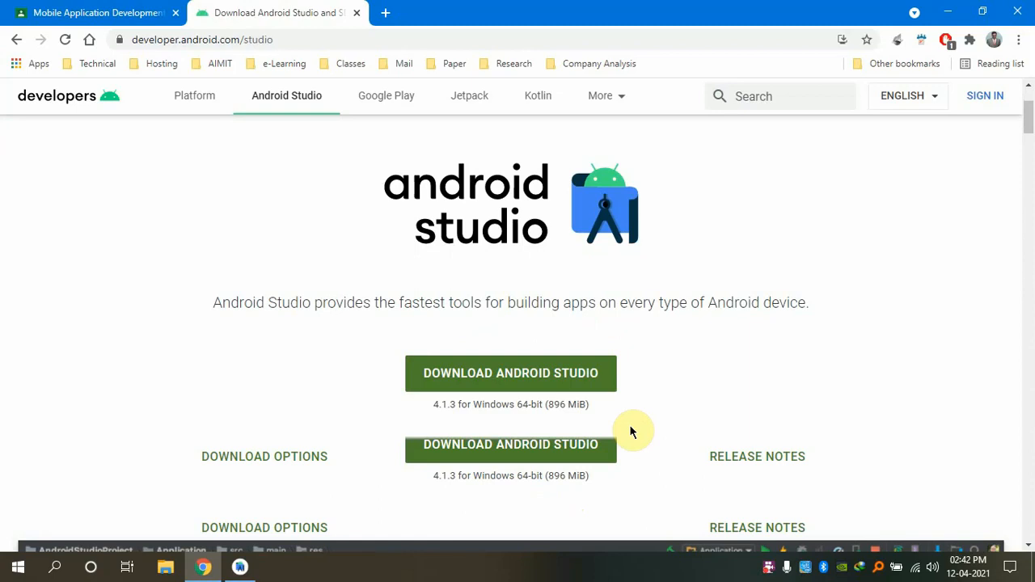
{"action": "scroll", "coordinate": [633, 432], "scroll_direction": "down", "scroll_amount": 1}
{"action": "scroll", "coordinate": [631, 428], "scroll_direction": "down", "scroll_amount": 2}
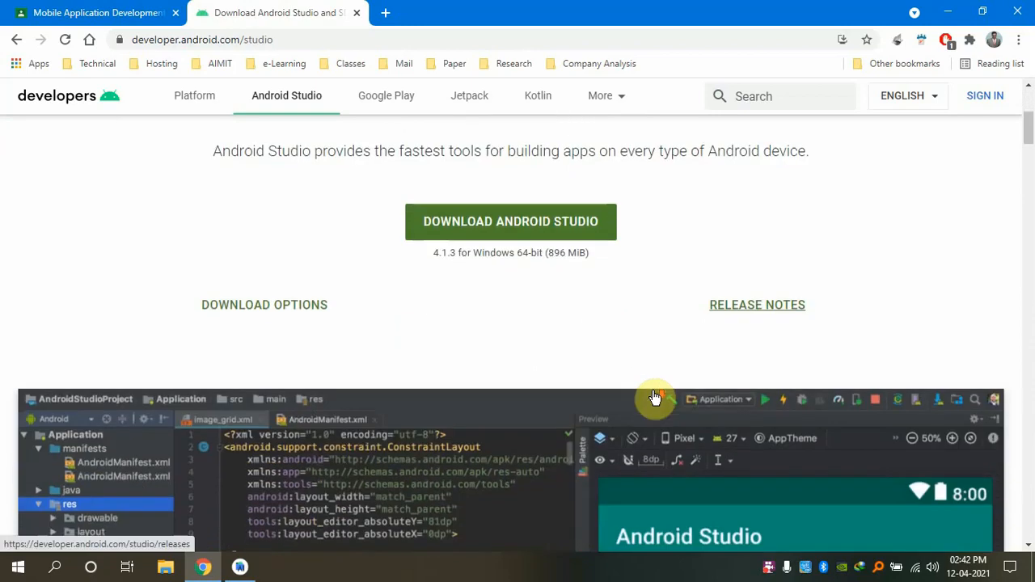
{"action": "scroll", "coordinate": [656, 396], "scroll_direction": "down", "scroll_amount": 15}
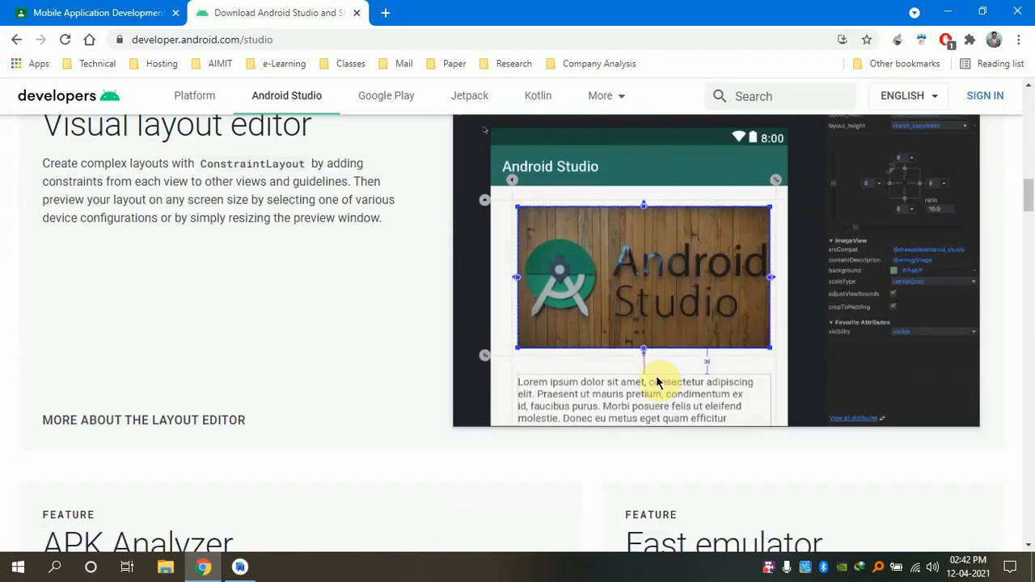
{"action": "scroll", "coordinate": [658, 382], "scroll_direction": "down", "scroll_amount": 14}
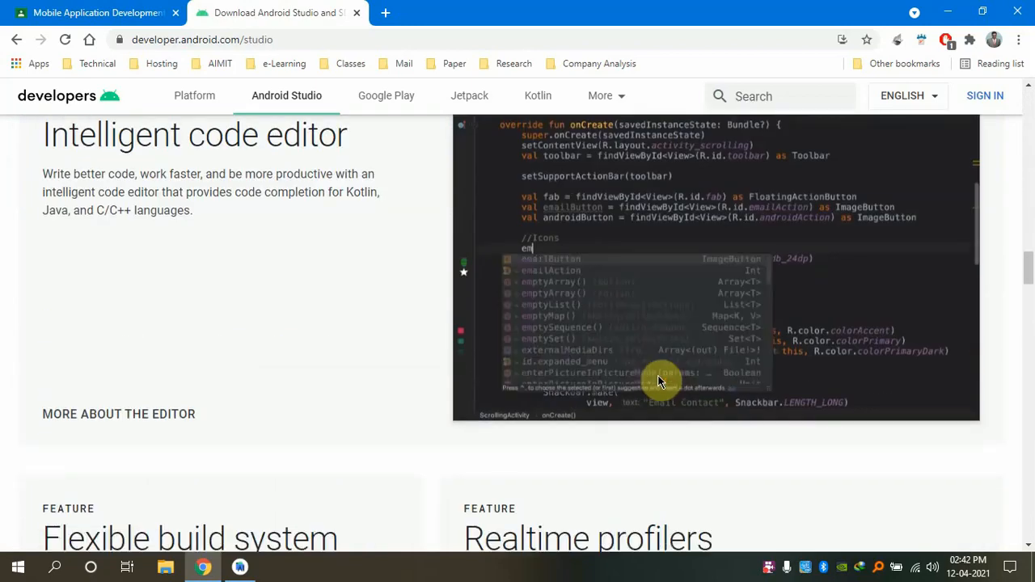
{"action": "scroll", "coordinate": [659, 381], "scroll_direction": "down", "scroll_amount": 15}
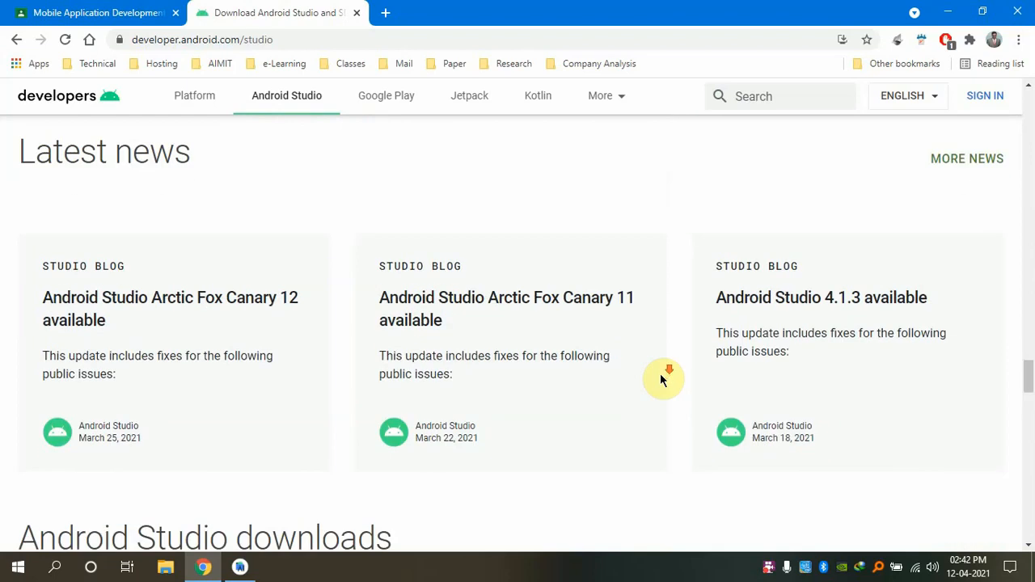
{"action": "scroll", "coordinate": [661, 381], "scroll_direction": "down", "scroll_amount": 11}
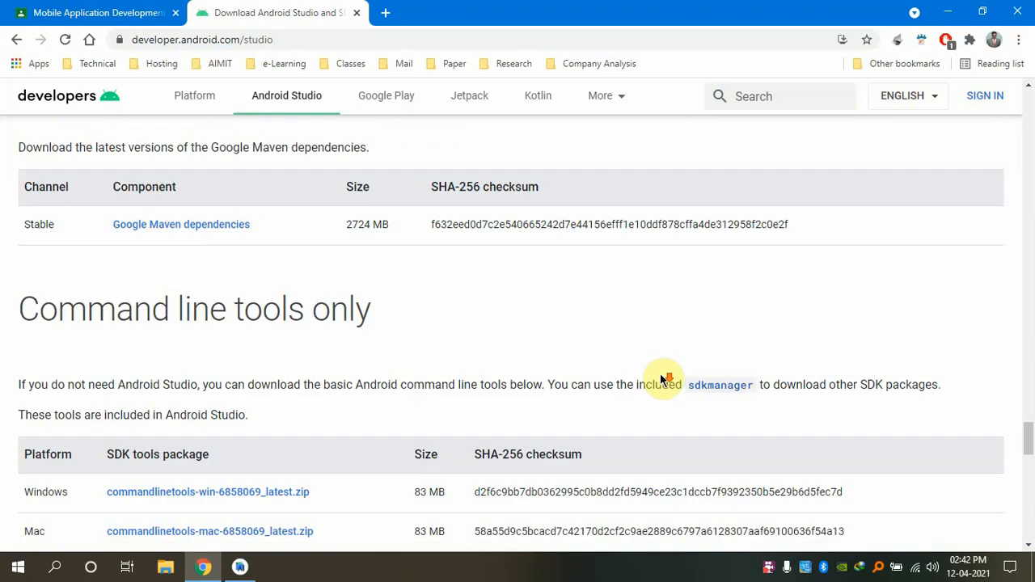
{"action": "scroll", "coordinate": [662, 379], "scroll_direction": "down", "scroll_amount": 6}
{"action": "scroll", "coordinate": [663, 375], "scroll_direction": "up", "scroll_amount": 2}
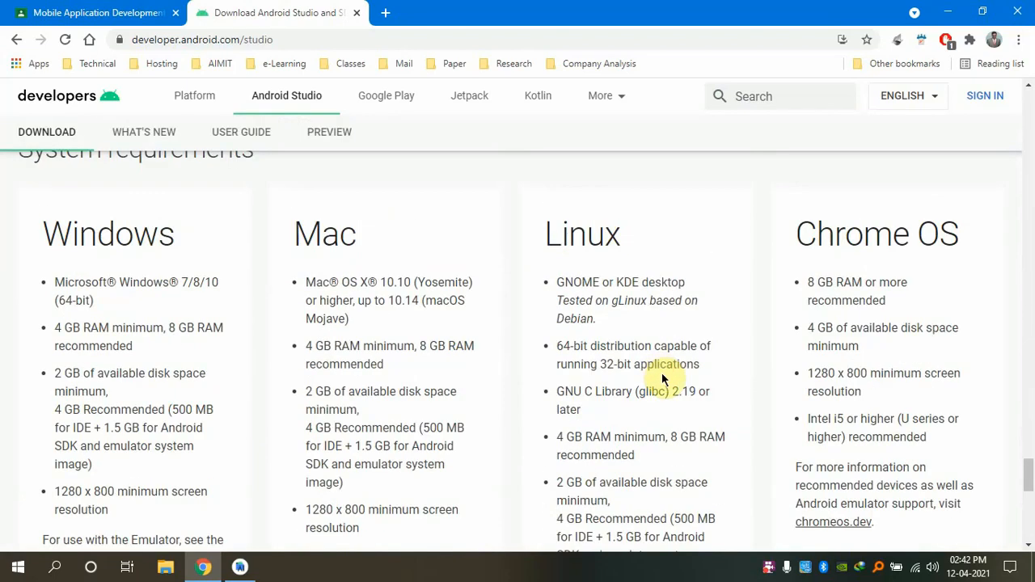
{"action": "scroll", "coordinate": [948, 288], "scroll_direction": "up", "scroll_amount": 1}
{"action": "scroll", "coordinate": [948, 288], "scroll_direction": "down", "scroll_amount": 1}
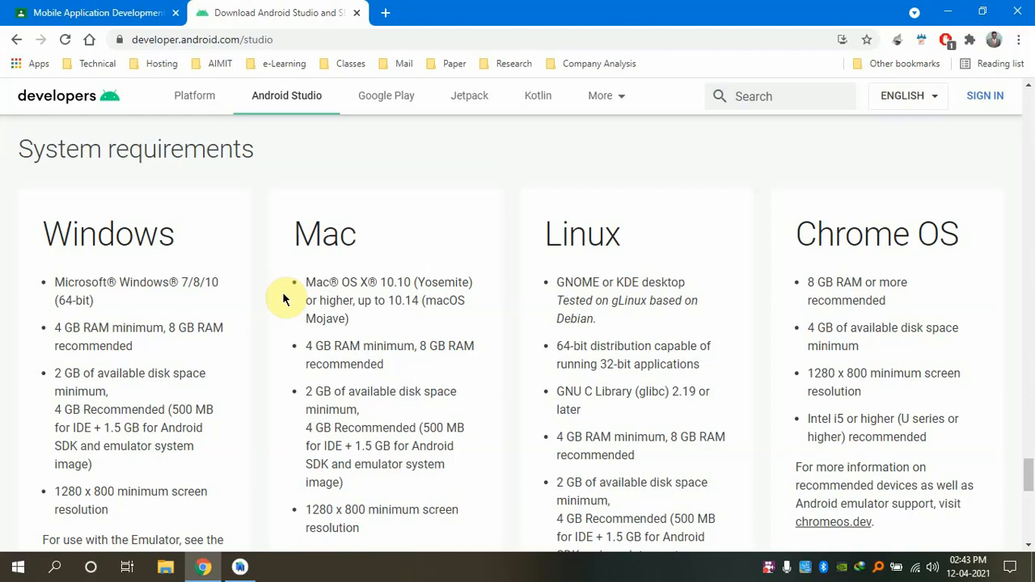
Select the Windows bullet '4 GB RAM minimum, 8 GB RAM recommended'
{"action": "left_click_drag", "start_coordinate": [52, 326], "coordinate": [144, 349]}
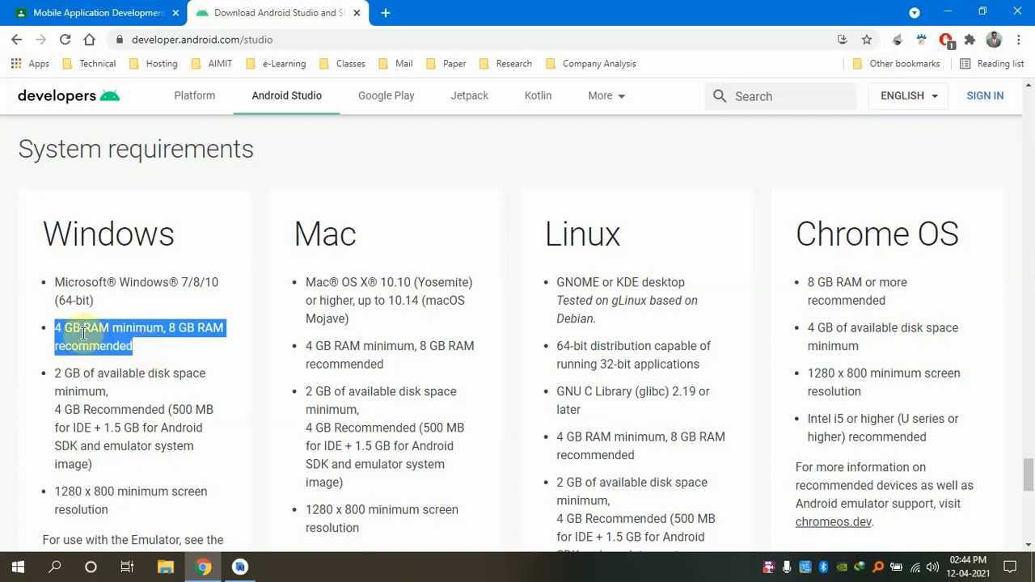
Reselect only '4 GB RAM' in the Windows RAM bullet
{"action": "left_click", "coordinate": [51, 330]}
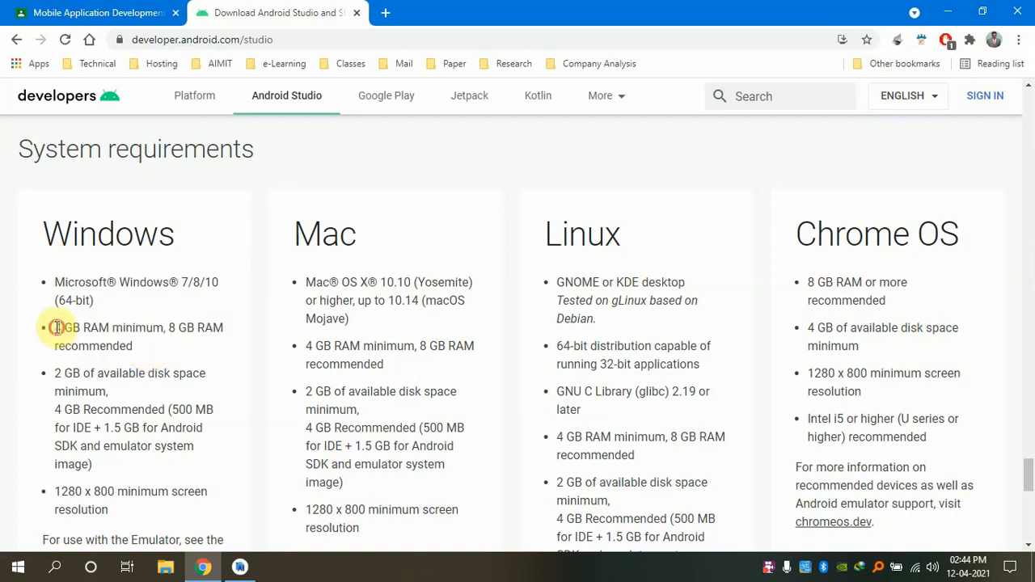
{"action": "left_click_drag", "start_coordinate": [52, 329], "coordinate": [103, 325]}
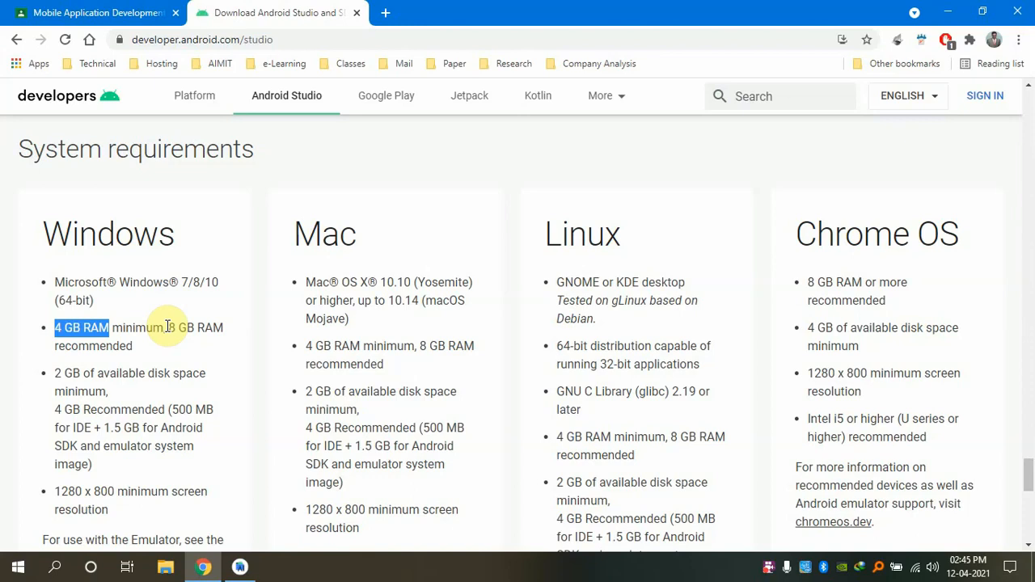
{"action": "scroll", "coordinate": [167, 327], "scroll_direction": "down", "scroll_amount": 1}
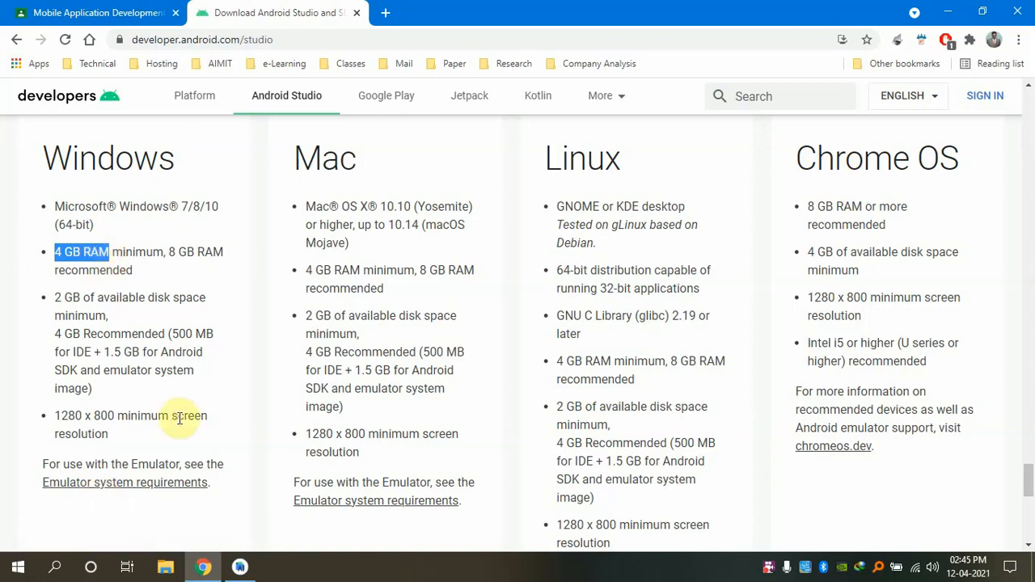
Follow the 'Emulator system requirements' link and scroll to its requirements and recommendations
{"action": "left_click", "coordinate": [110, 485]}
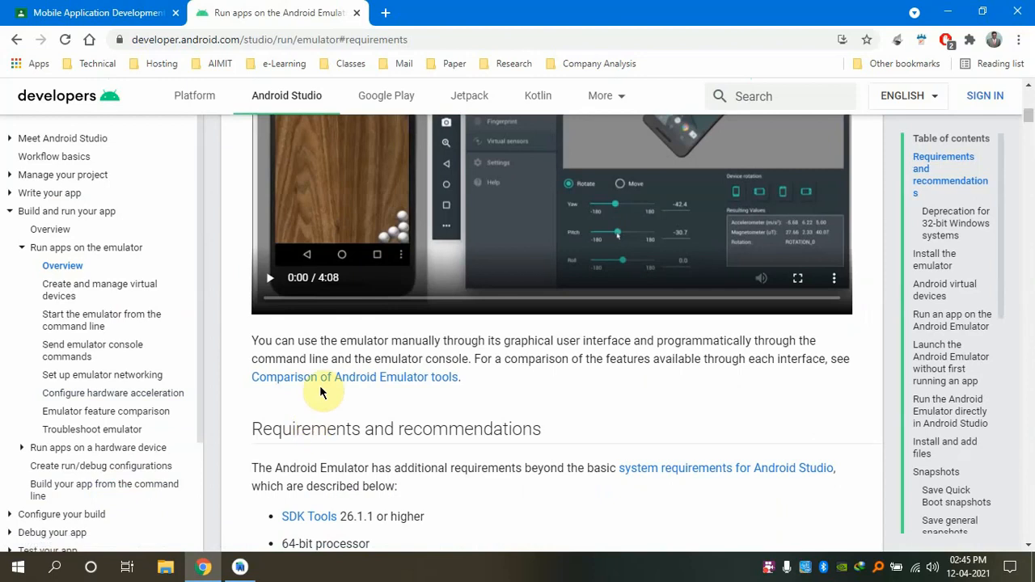
{"action": "scroll", "coordinate": [324, 386], "scroll_direction": "down", "scroll_amount": 3}
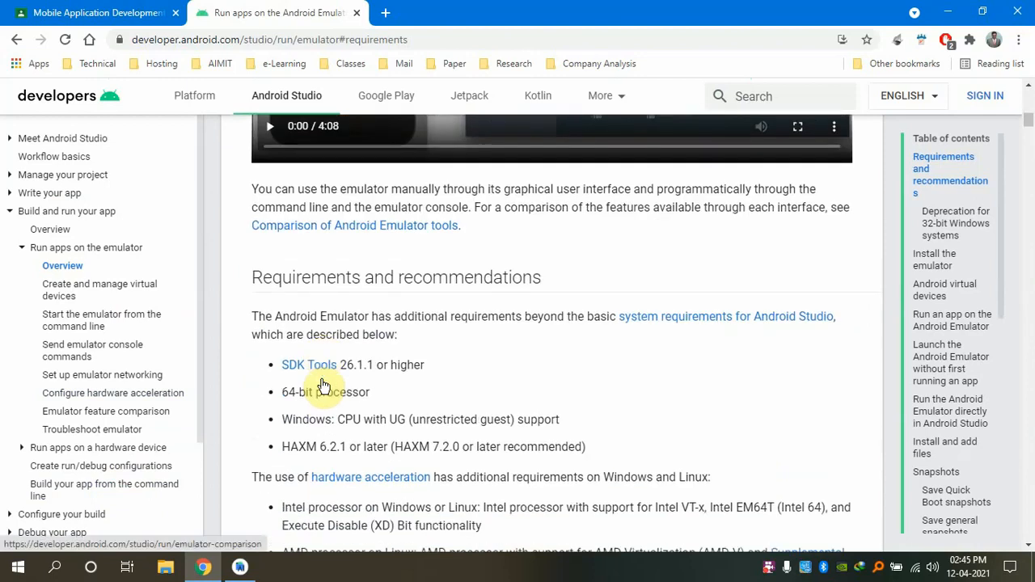
{"action": "scroll", "coordinate": [324, 353], "scroll_direction": "down", "scroll_amount": 1}
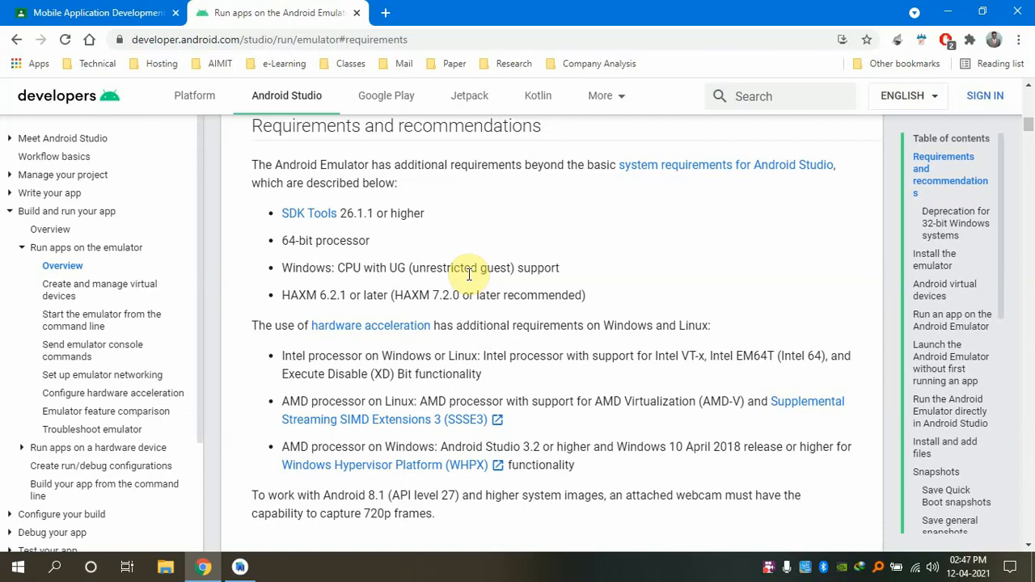
{"action": "scroll", "coordinate": [469, 274], "scroll_direction": "up", "scroll_amount": 5}
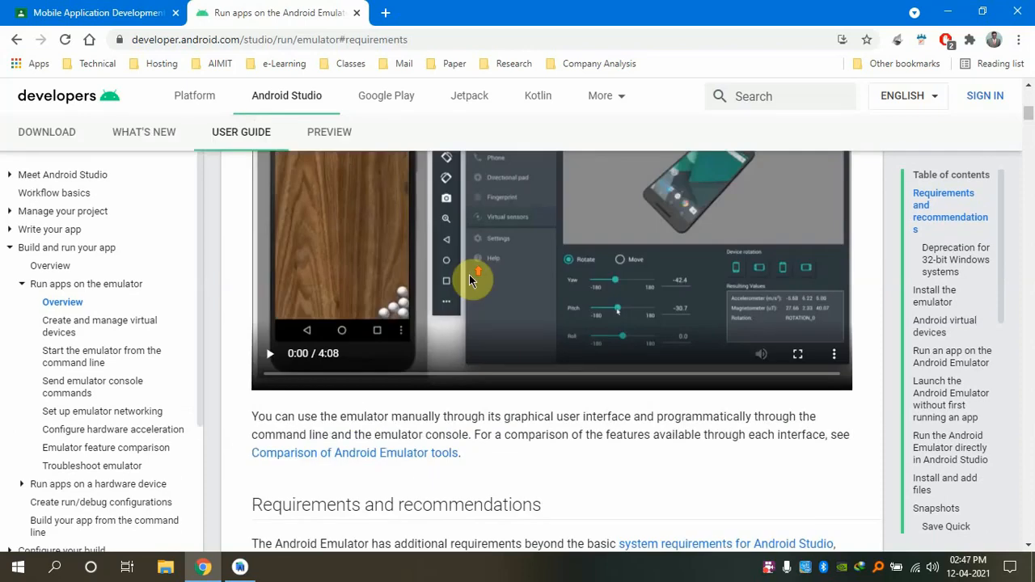
Go back to the Android Studio download page, then minimise Chrome to show the desktop
{"action": "left_click", "coordinate": [261, 98]}
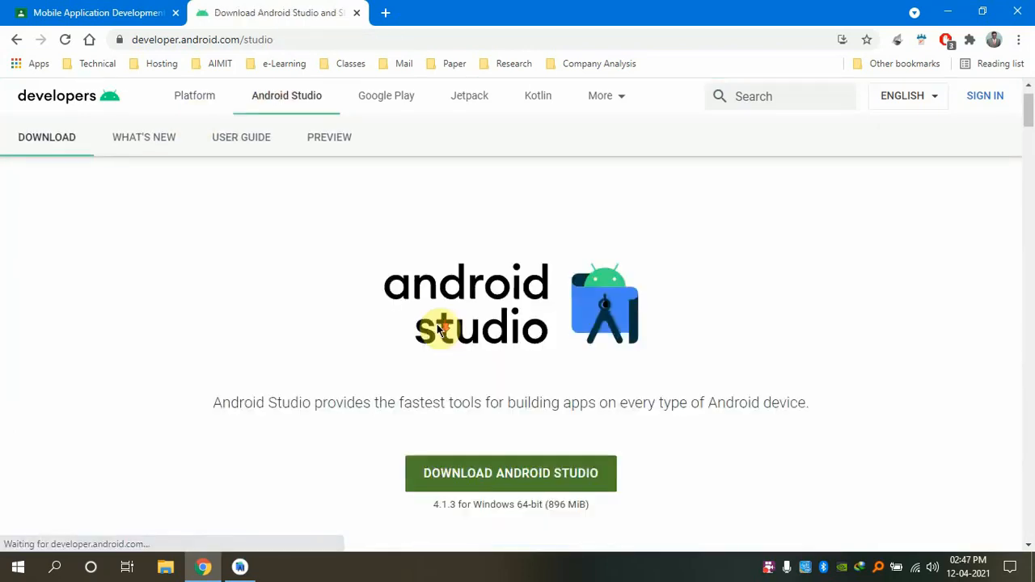
{"action": "scroll", "coordinate": [438, 330], "scroll_direction": "down", "scroll_amount": 2}
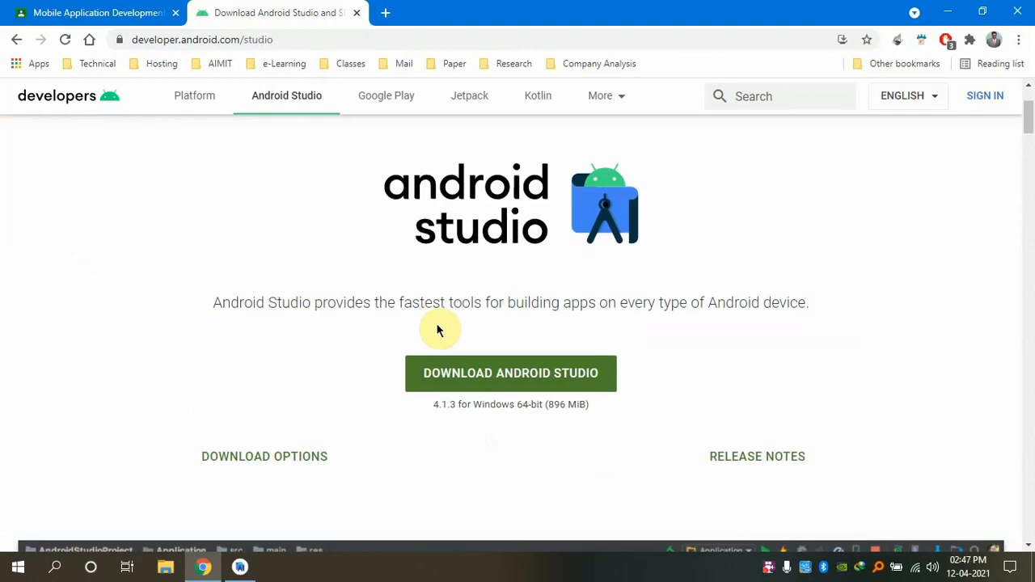
{"action": "left_click", "coordinate": [949, 10]}
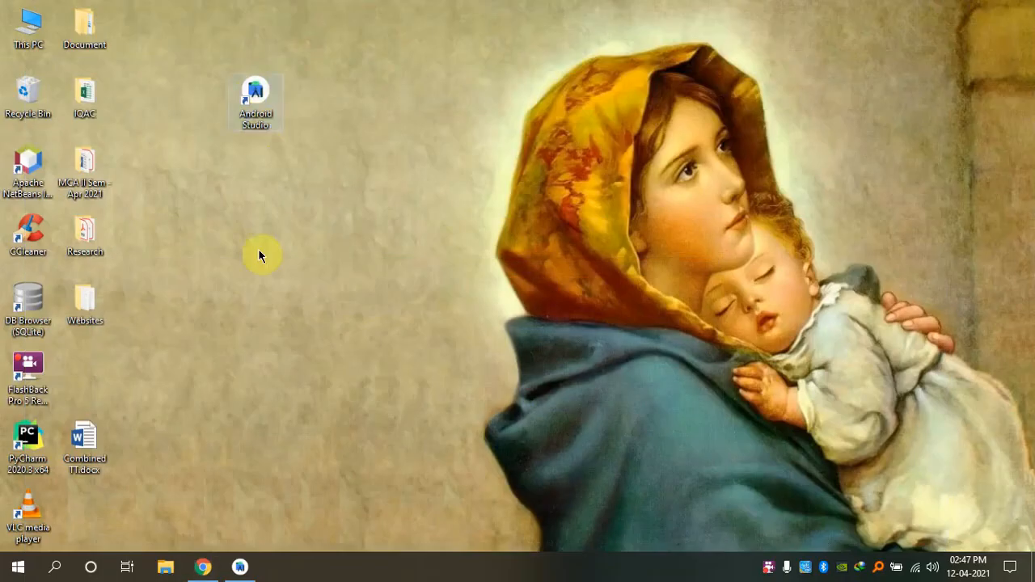
Bring up the Welcome to Android Studio window, reposition it and maximise it
{"action": "left_click", "coordinate": [241, 567]}
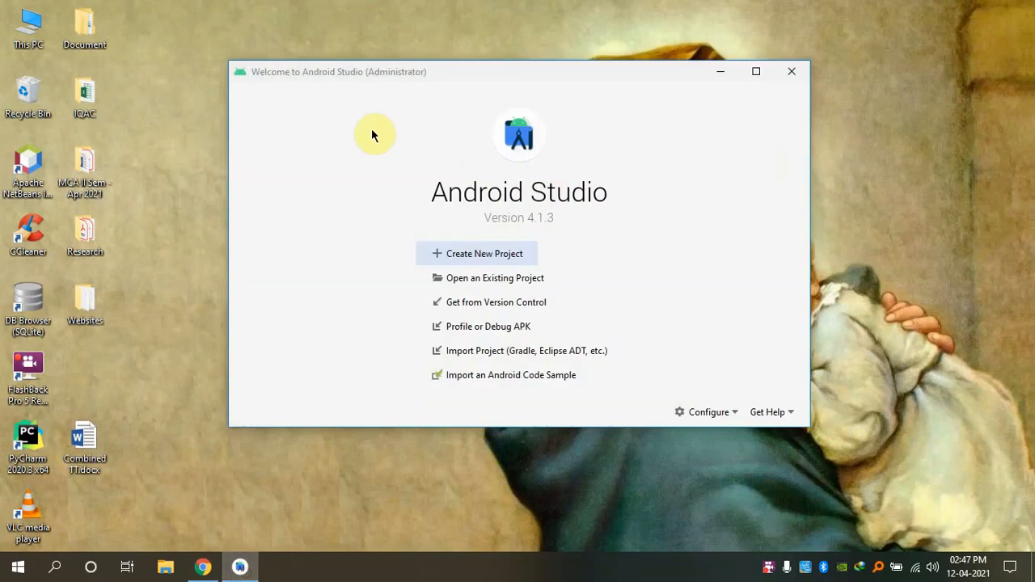
{"action": "left_click_drag", "start_coordinate": [568, 81], "coordinate": [499, 69]}
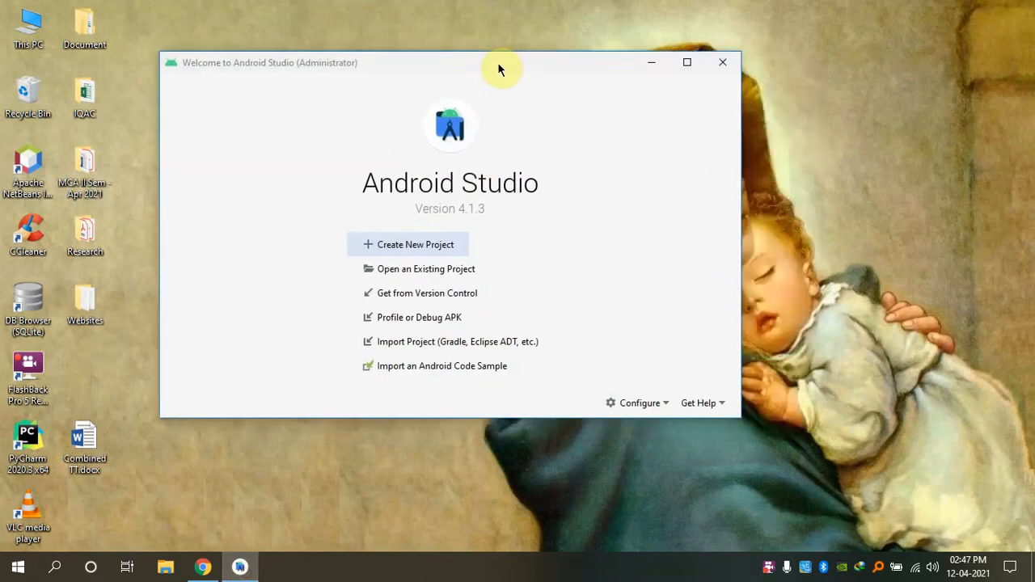
{"action": "left_click", "coordinate": [686, 62]}
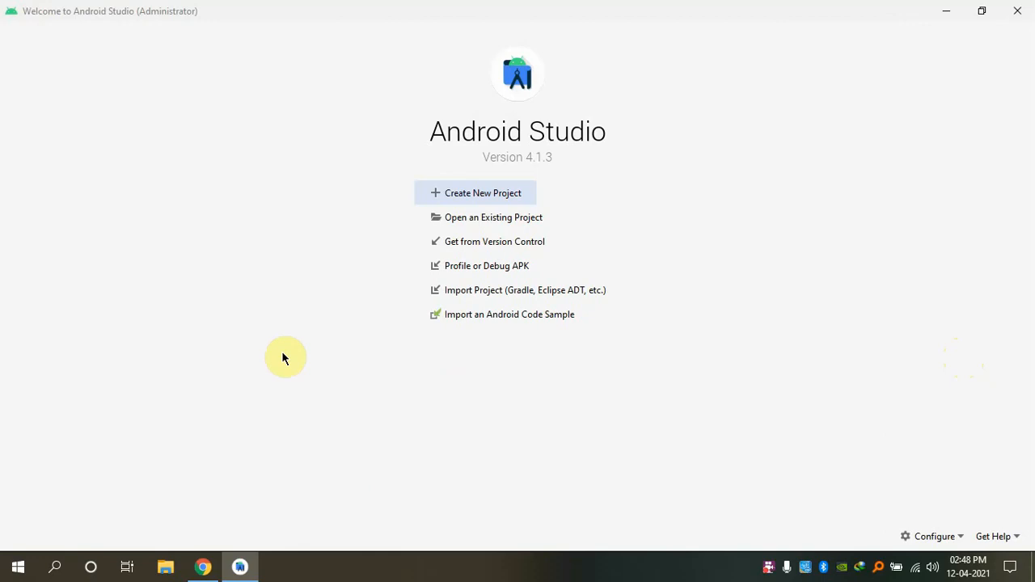
Create a new Empty Activity project, replacing the name 'My Application' with HW
{"action": "left_click", "coordinate": [503, 200]}
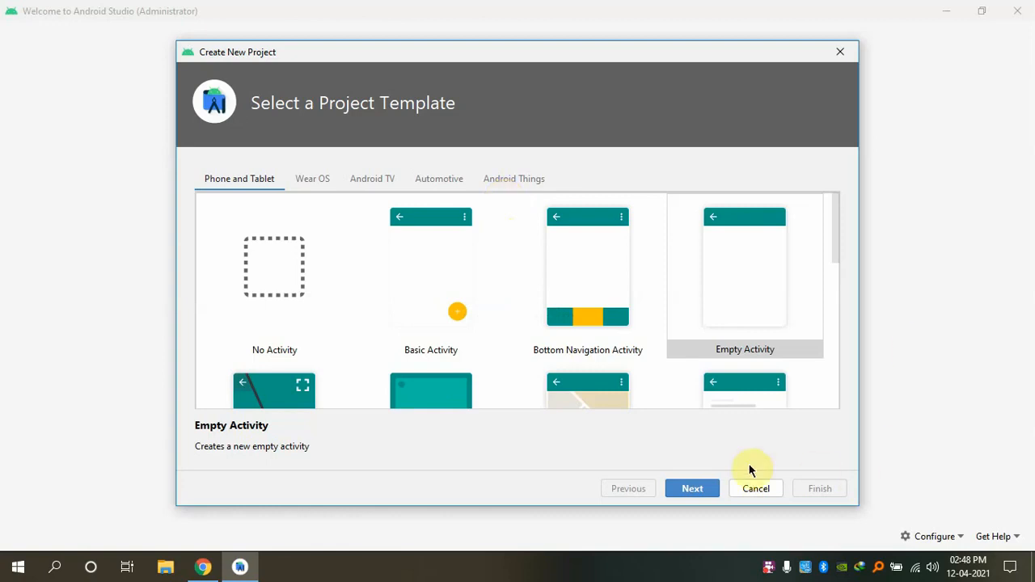
{"action": "left_click", "coordinate": [692, 489]}
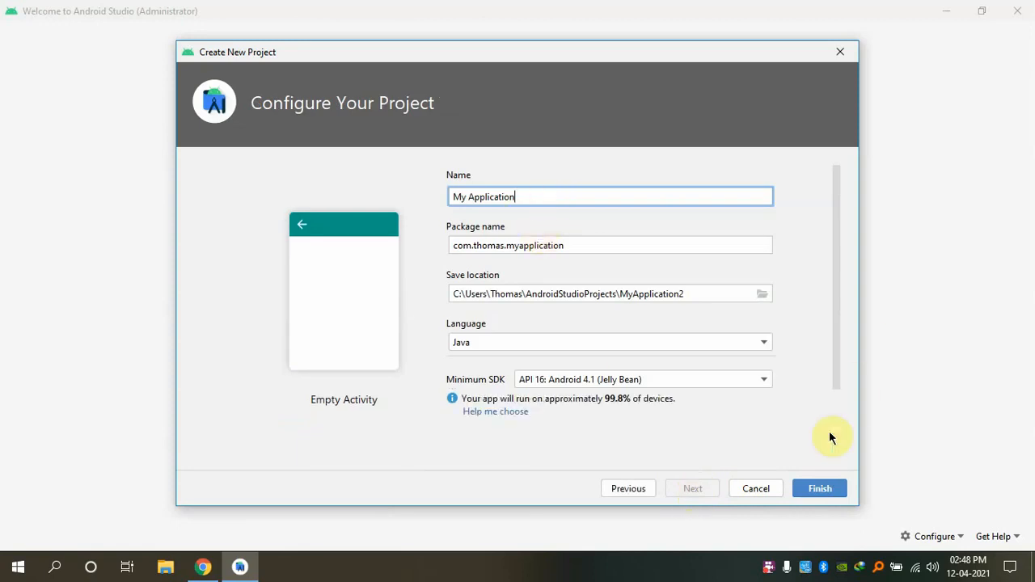
{"action": "left_click_drag", "start_coordinate": [512, 197], "coordinate": [352, 199]}
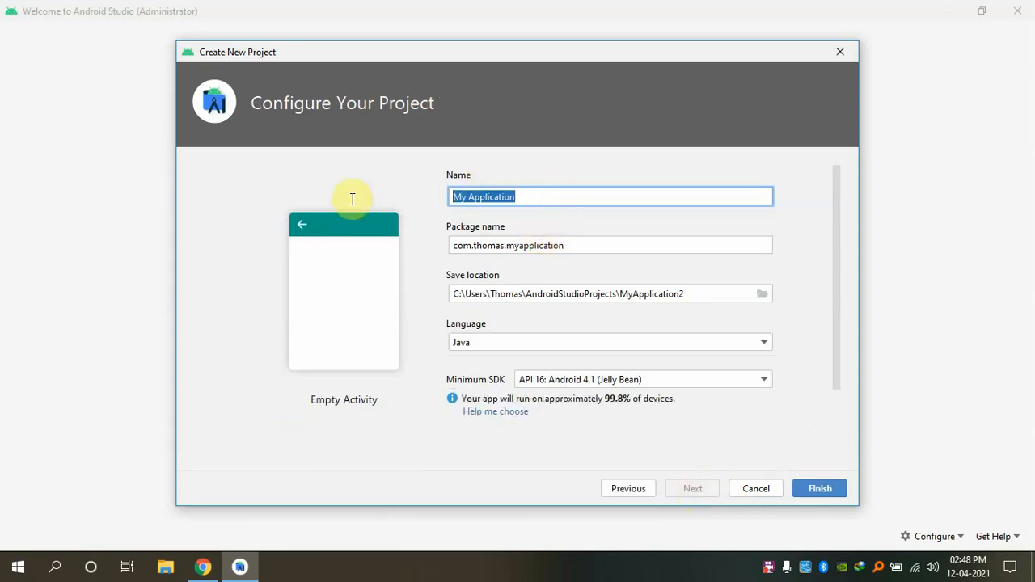
{"action": "type", "text": "hv"}
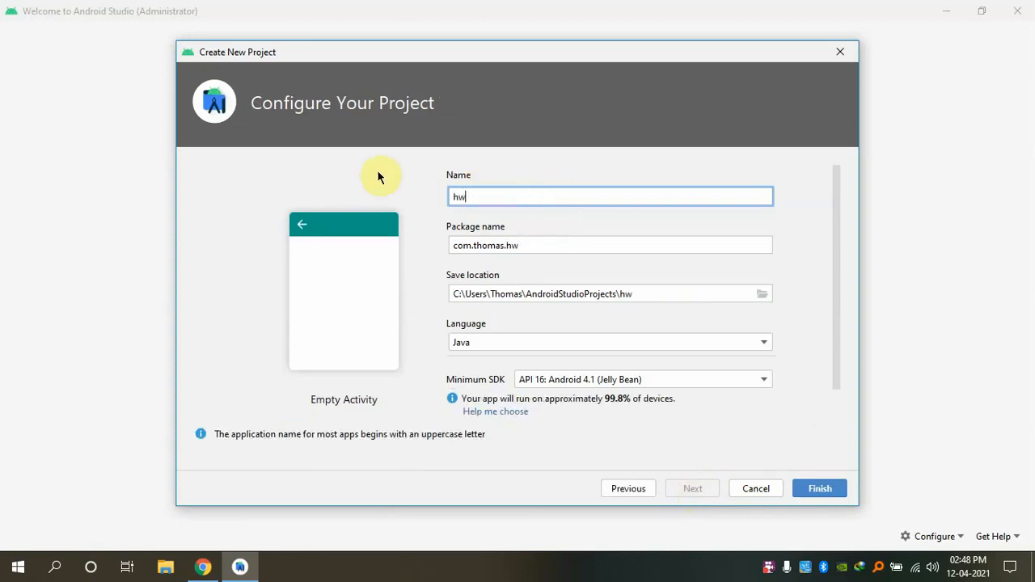
{"action": "key", "text": "BackSpace"}
{"action": "key", "text": "BackSpace"}
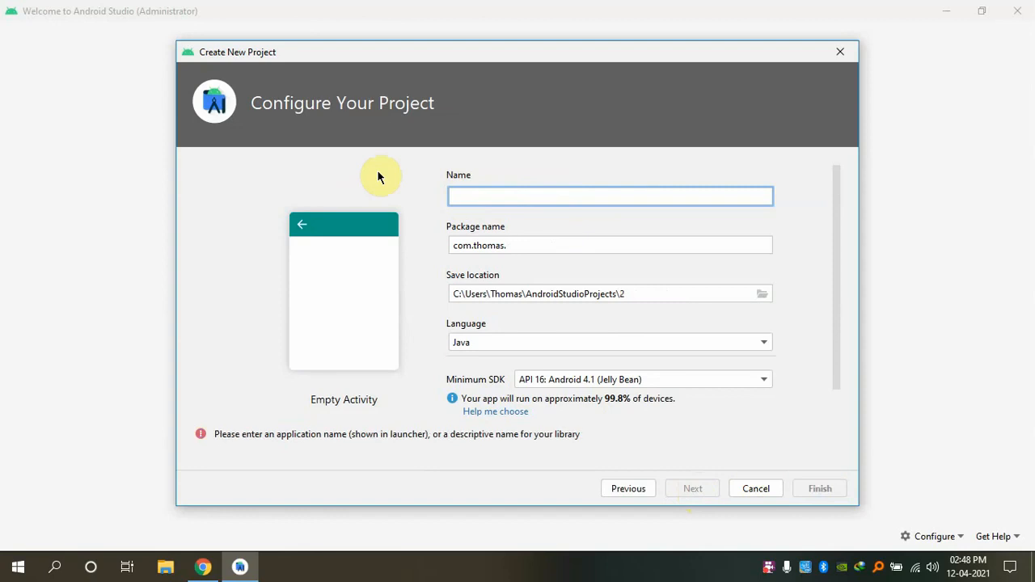
{"action": "type", "text": "HW"}
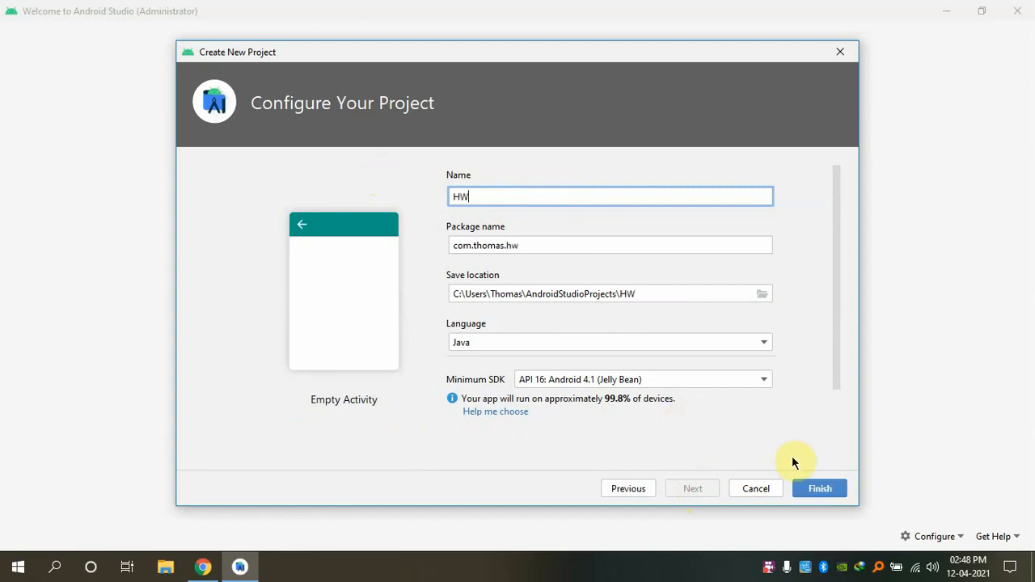
{"action": "left_click", "coordinate": [837, 491]}
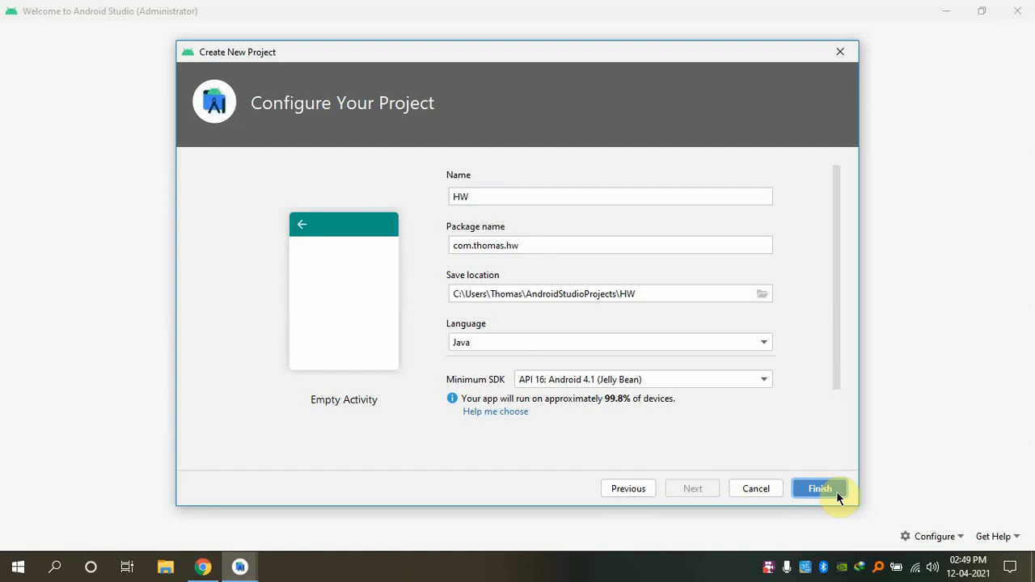
Finish creating the HW project and open activity_main.xml once it loads
{"action": "left_click", "coordinate": [837, 493]}
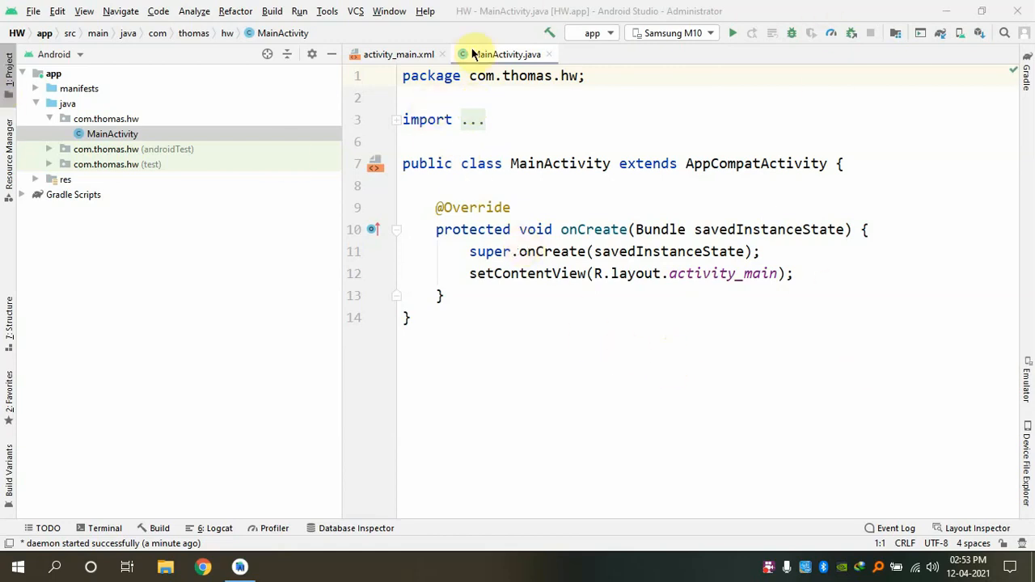
{"action": "left_click", "coordinate": [397, 56]}
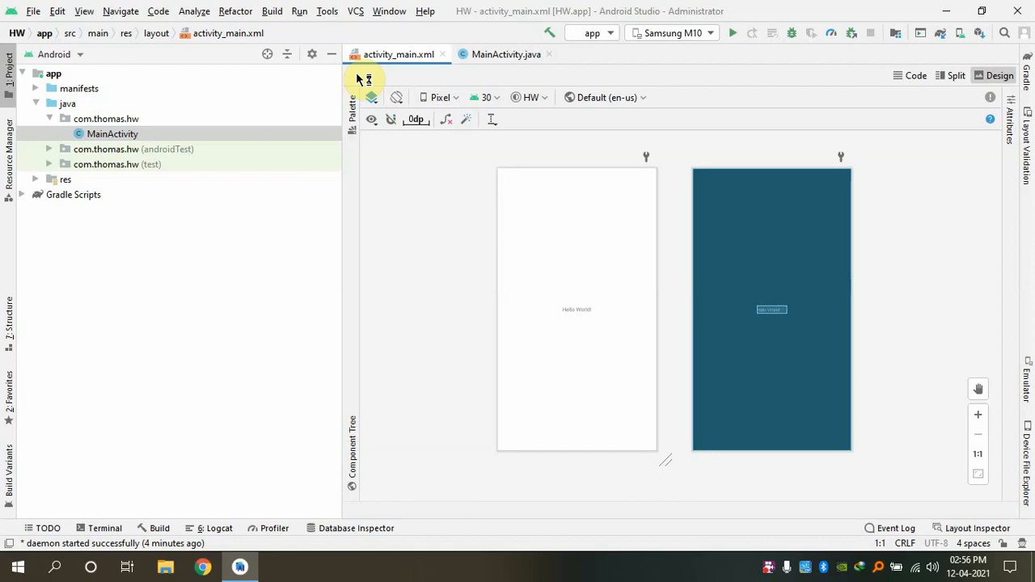
{"action": "key", "text": "super+plus"}
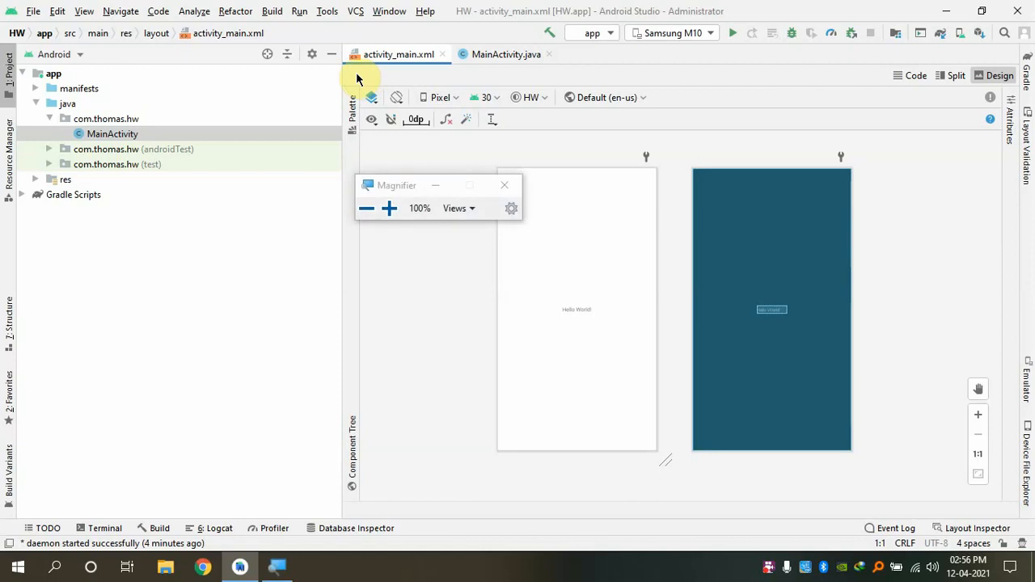
{"action": "key", "text": "super+plus"}
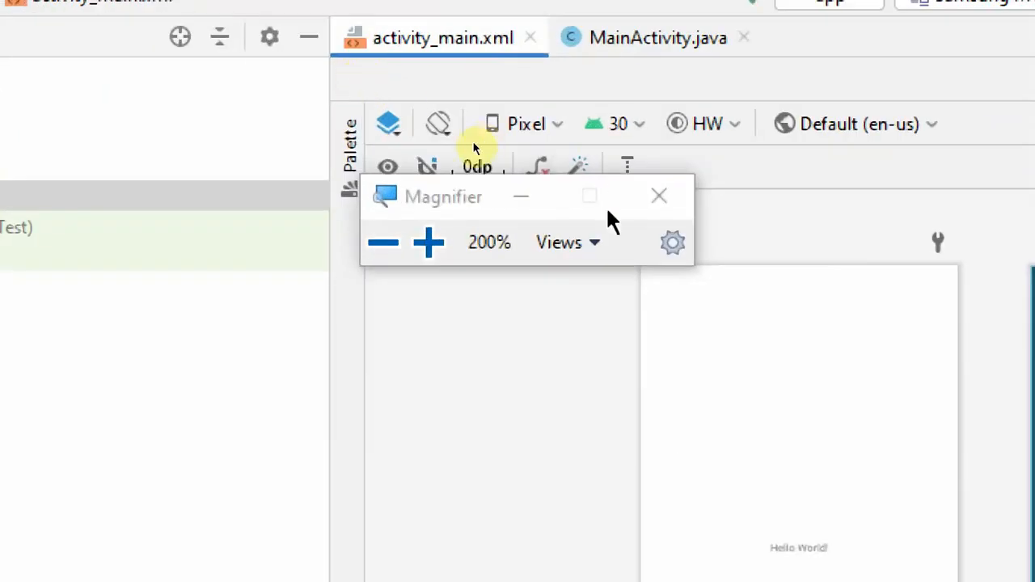
{"action": "left_click", "coordinate": [518, 200]}
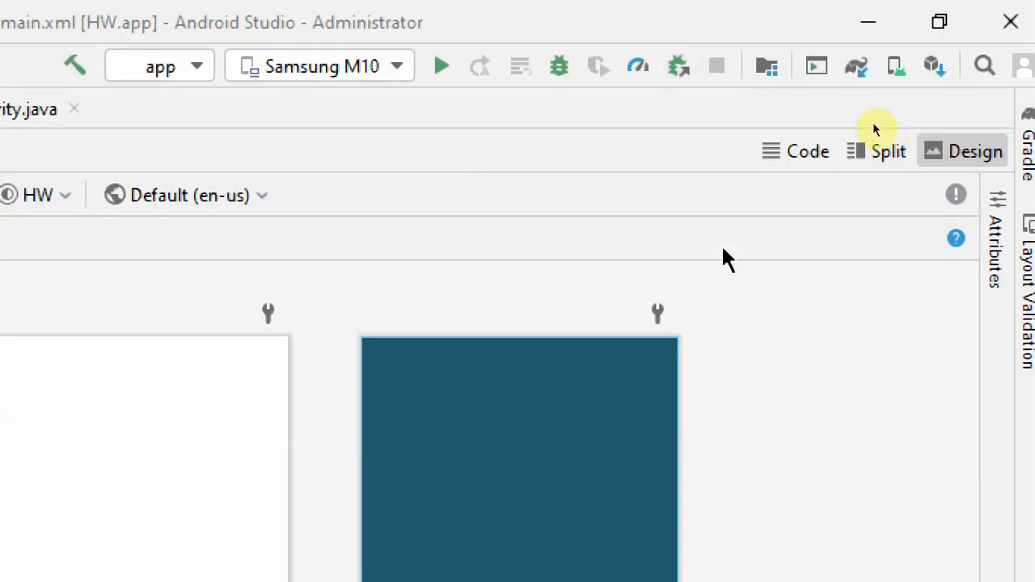
Open the AVD Manager and start creating a new virtual device
{"action": "left_click", "coordinate": [898, 75]}
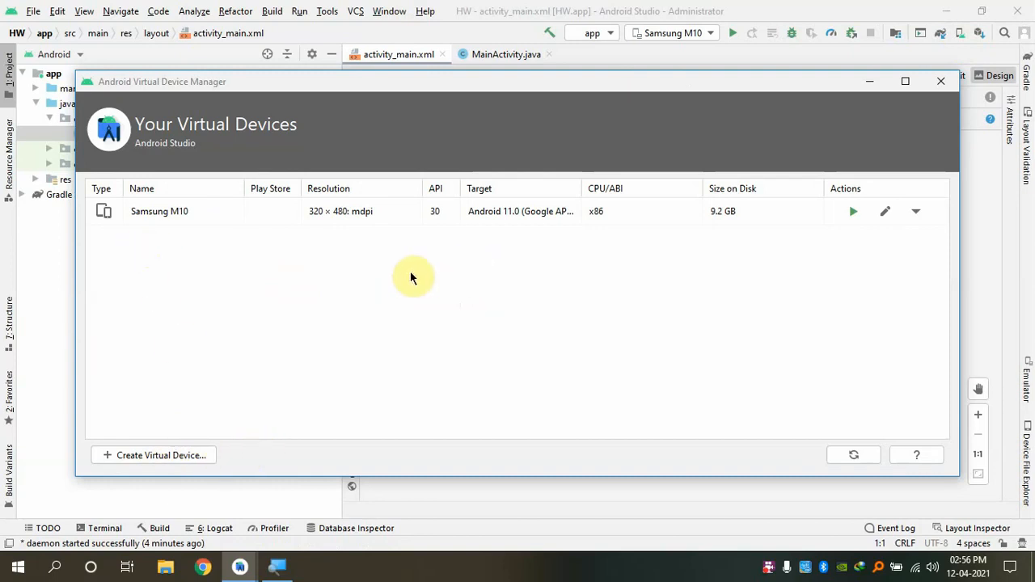
{"action": "left_click", "coordinate": [173, 459]}
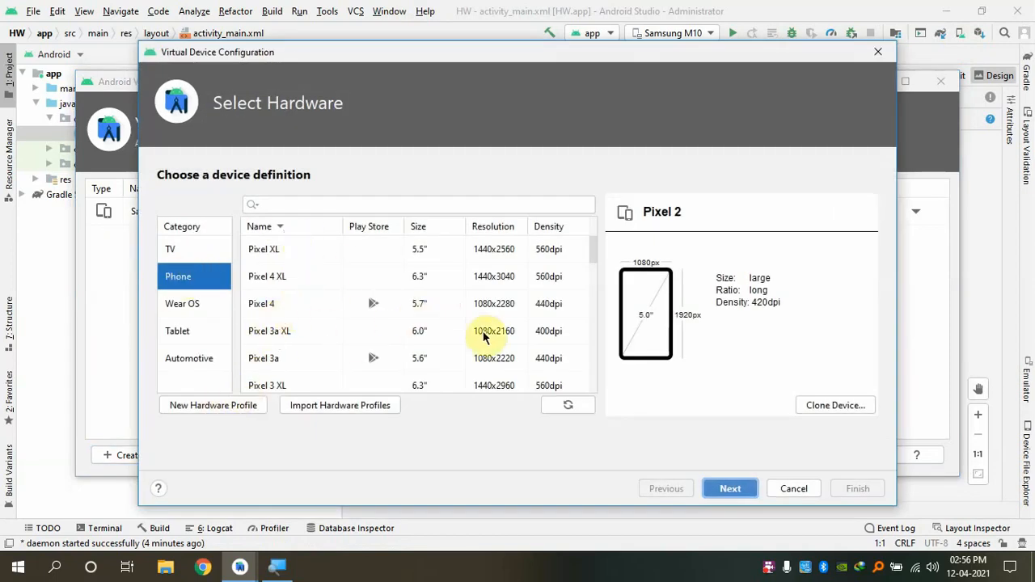
Select the 4" WVGA (Nexus S) phone definition in the Phone hardware list
{"action": "scroll", "coordinate": [489, 338], "scroll_direction": "down", "scroll_amount": 1}
{"action": "scroll", "coordinate": [489, 338], "scroll_direction": "down", "scroll_amount": 2}
{"action": "scroll", "coordinate": [489, 339], "scroll_direction": "up", "scroll_amount": 1}
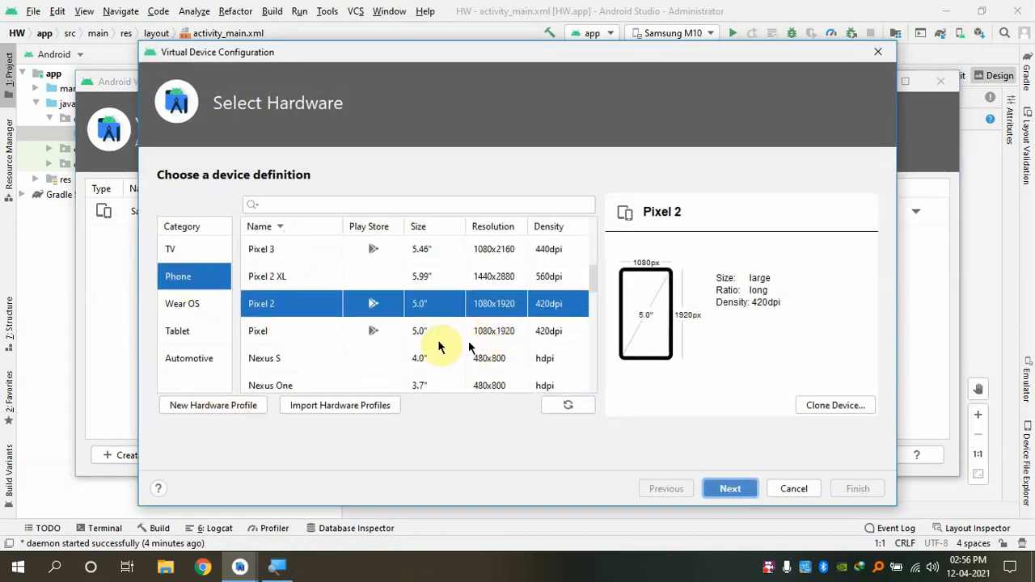
{"action": "scroll", "coordinate": [502, 332], "scroll_direction": "down", "scroll_amount": 1}
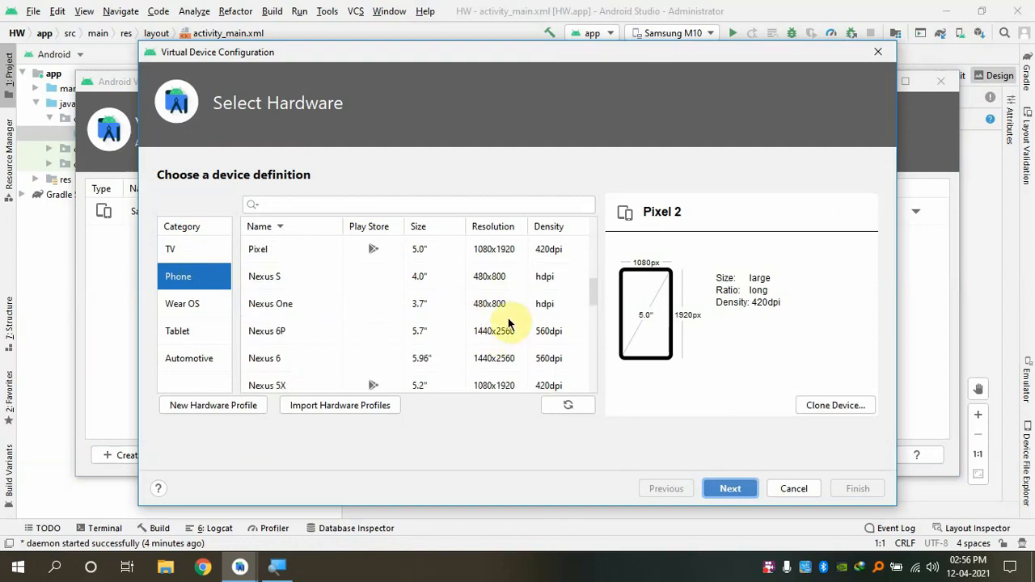
{"action": "scroll", "coordinate": [508, 324], "scroll_direction": "up", "scroll_amount": 3}
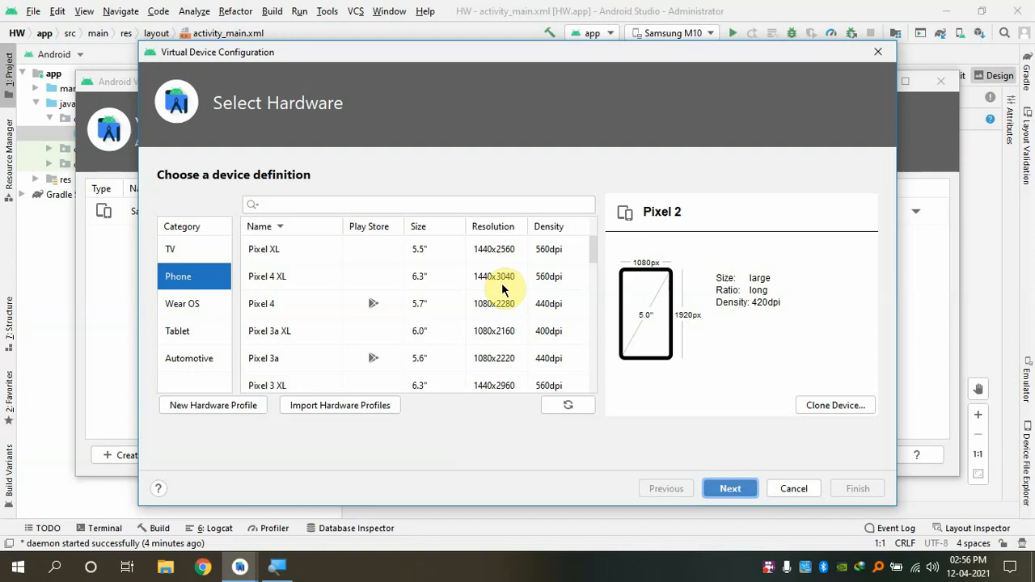
{"action": "scroll", "coordinate": [502, 290], "scroll_direction": "down", "scroll_amount": 5}
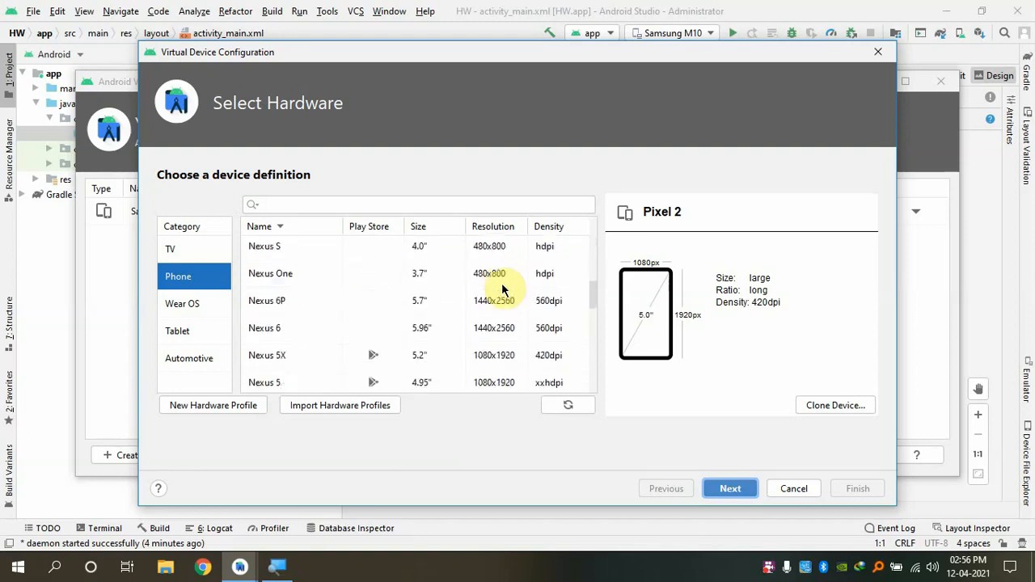
{"action": "scroll", "coordinate": [534, 331], "scroll_direction": "down", "scroll_amount": 4}
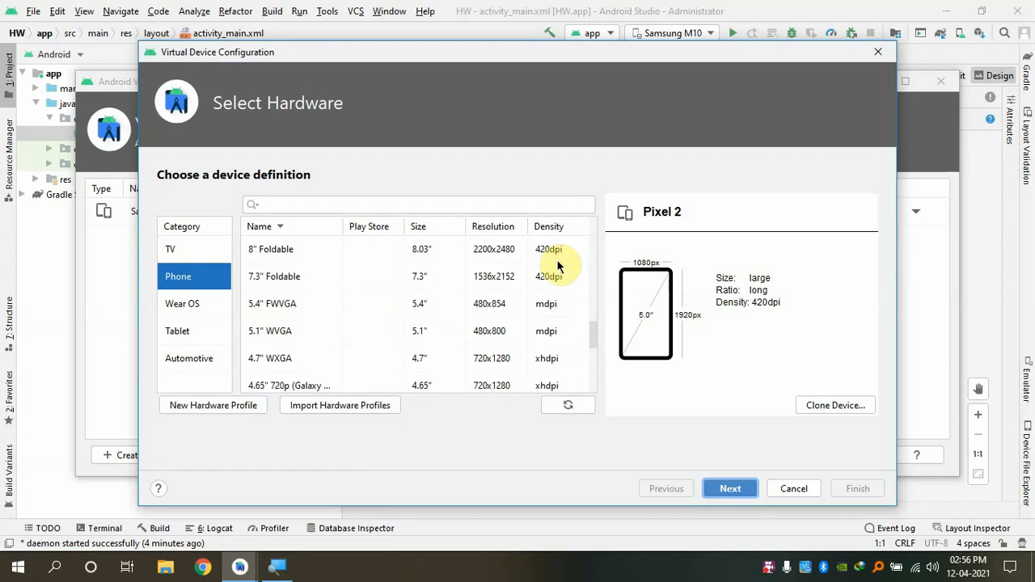
{"action": "left_click", "coordinate": [538, 340]}
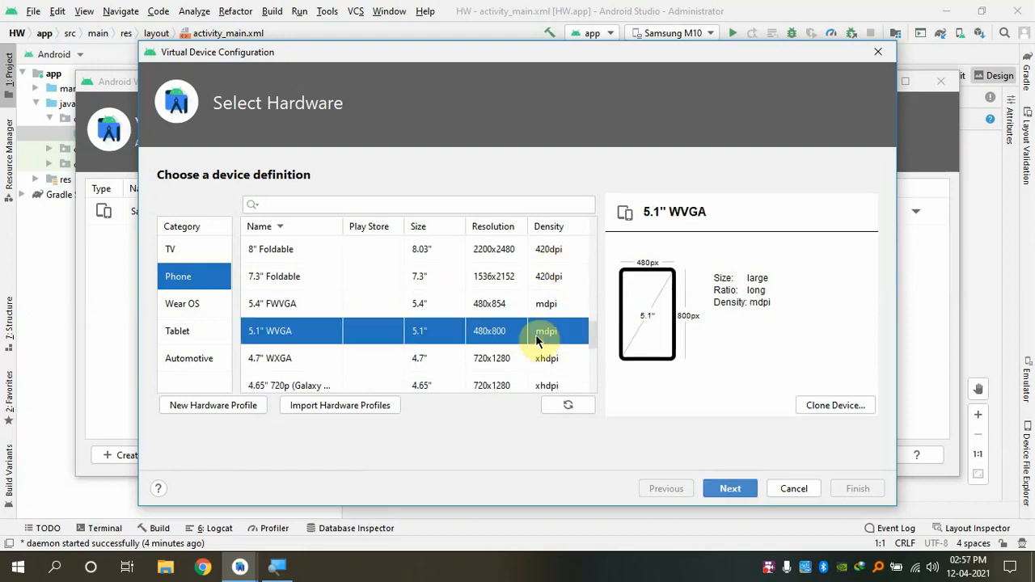
{"action": "scroll", "coordinate": [538, 339], "scroll_direction": "down", "scroll_amount": 1}
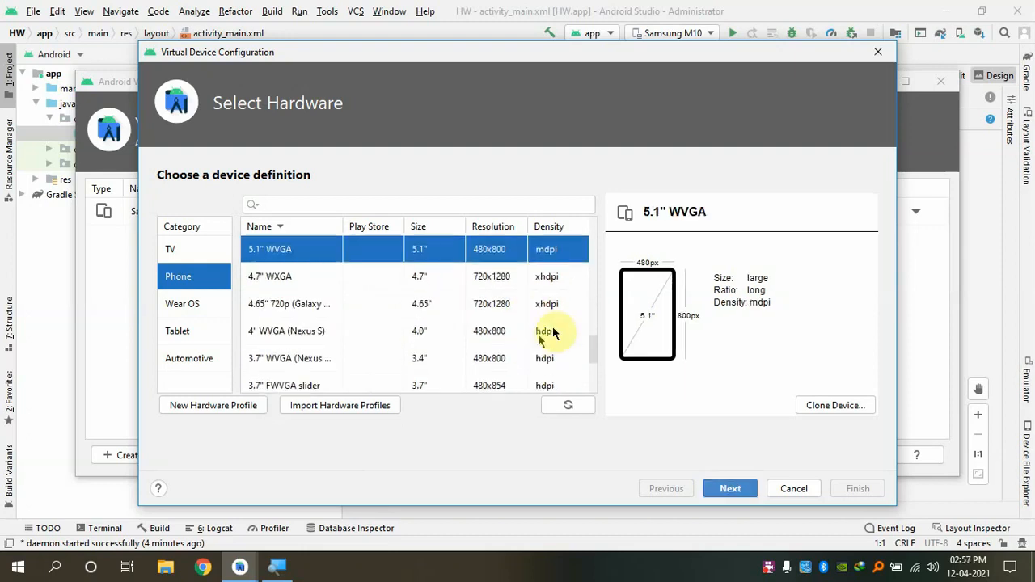
{"action": "left_click", "coordinate": [544, 335]}
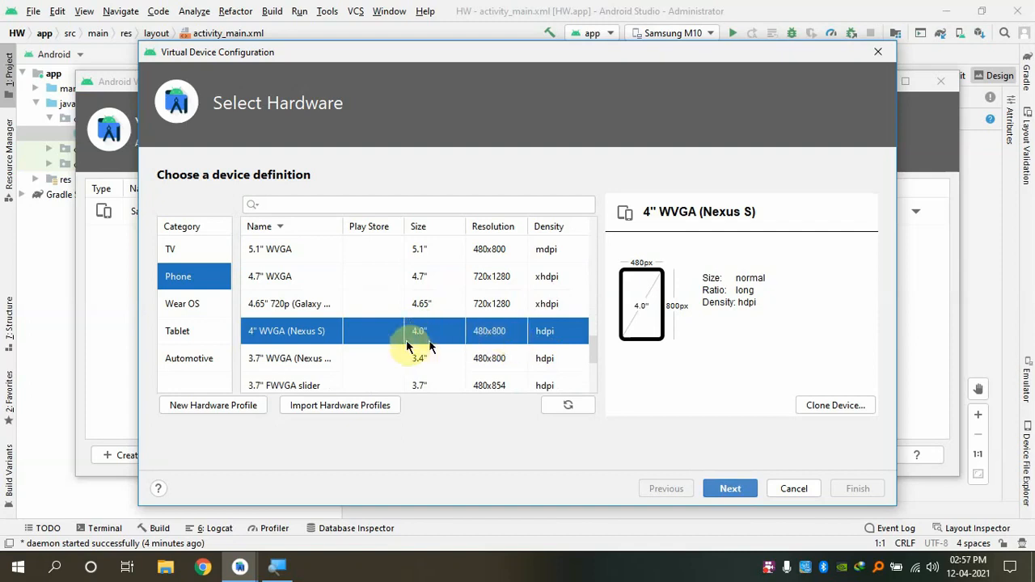
Confirm the Nexus S hardware and advance to the System Image step
{"action": "scroll", "coordinate": [423, 324], "scroll_direction": "up", "scroll_amount": 4}
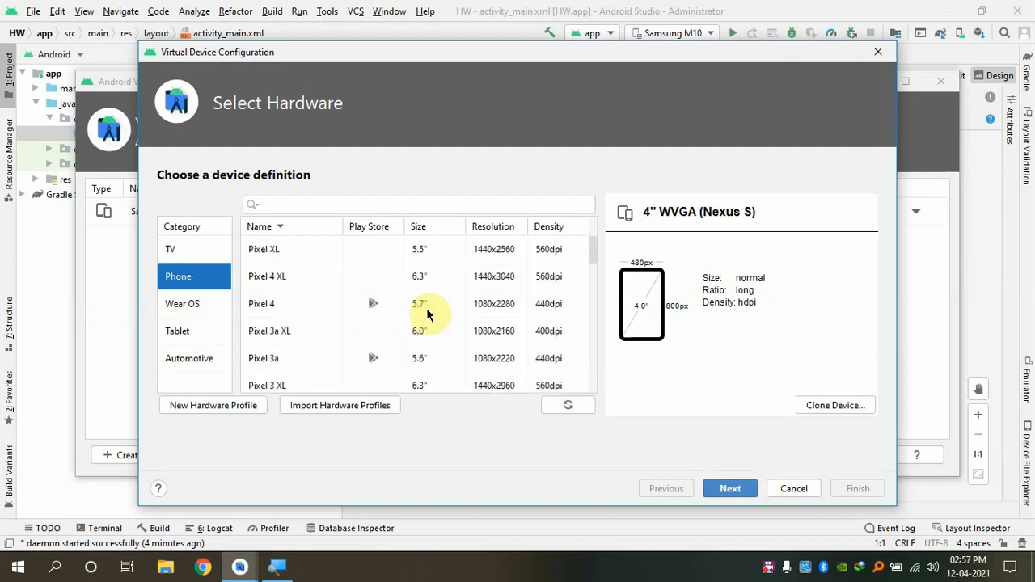
{"action": "scroll", "coordinate": [425, 316], "scroll_direction": "down", "scroll_amount": 3}
{"action": "scroll", "coordinate": [427, 313], "scroll_direction": "down", "scroll_amount": 1}
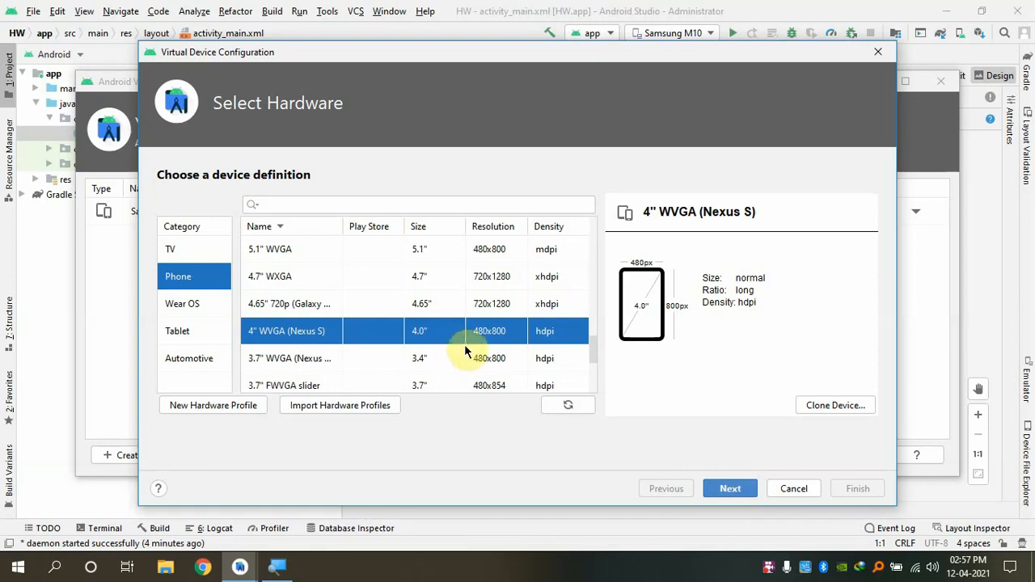
{"action": "scroll", "coordinate": [472, 339], "scroll_direction": "down", "scroll_amount": 2}
{"action": "scroll", "coordinate": [474, 335], "scroll_direction": "up", "scroll_amount": 1}
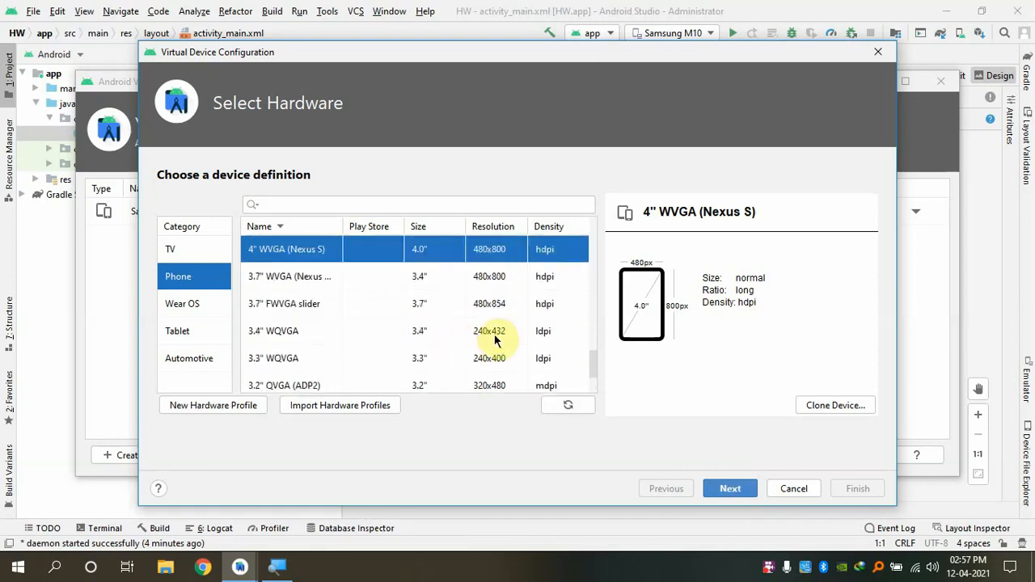
{"action": "scroll", "coordinate": [485, 330], "scroll_direction": "up", "scroll_amount": 1}
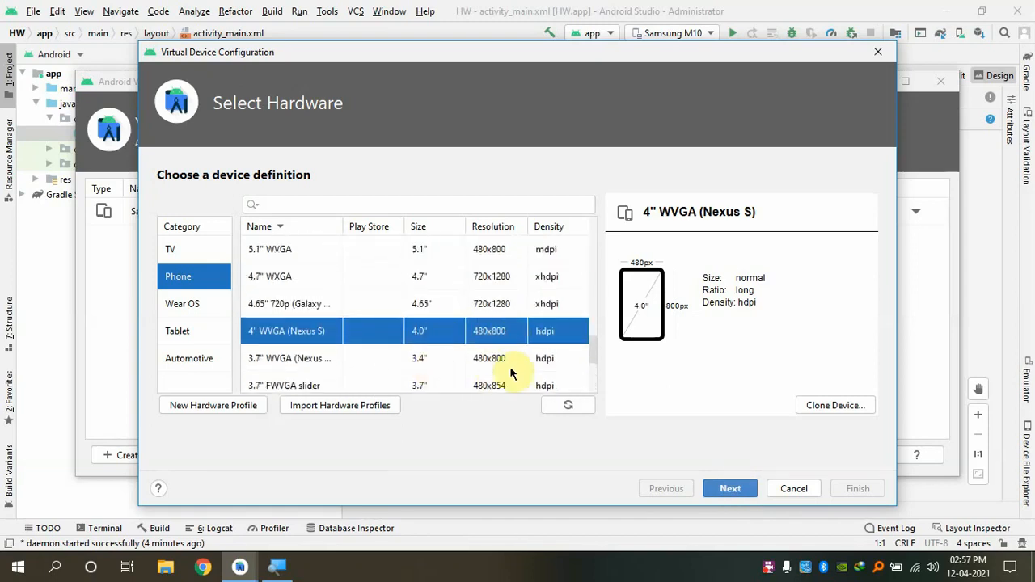
{"action": "left_click", "coordinate": [734, 490]}
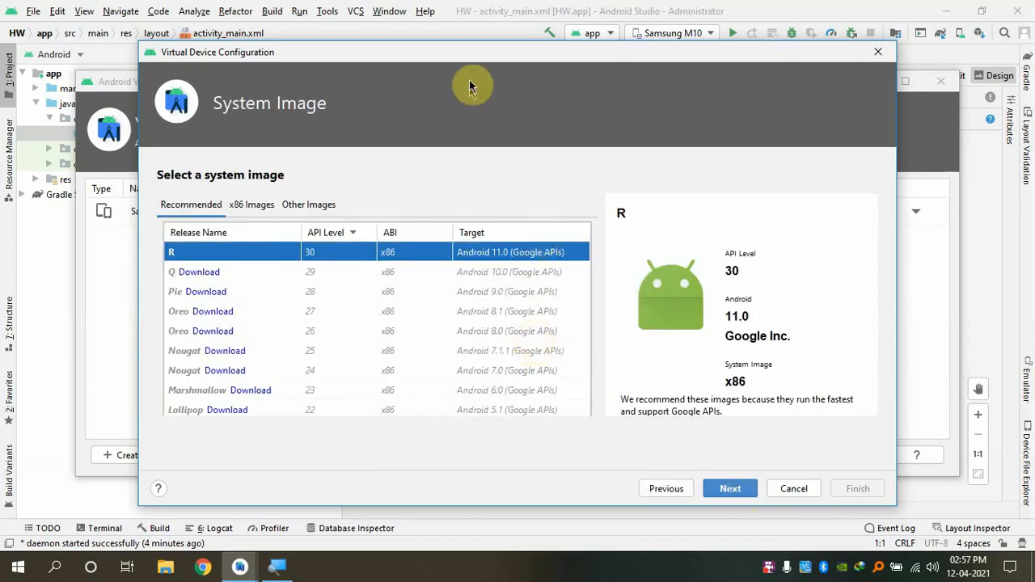
{"action": "left_click_drag", "start_coordinate": [474, 58], "coordinate": [485, 35]}
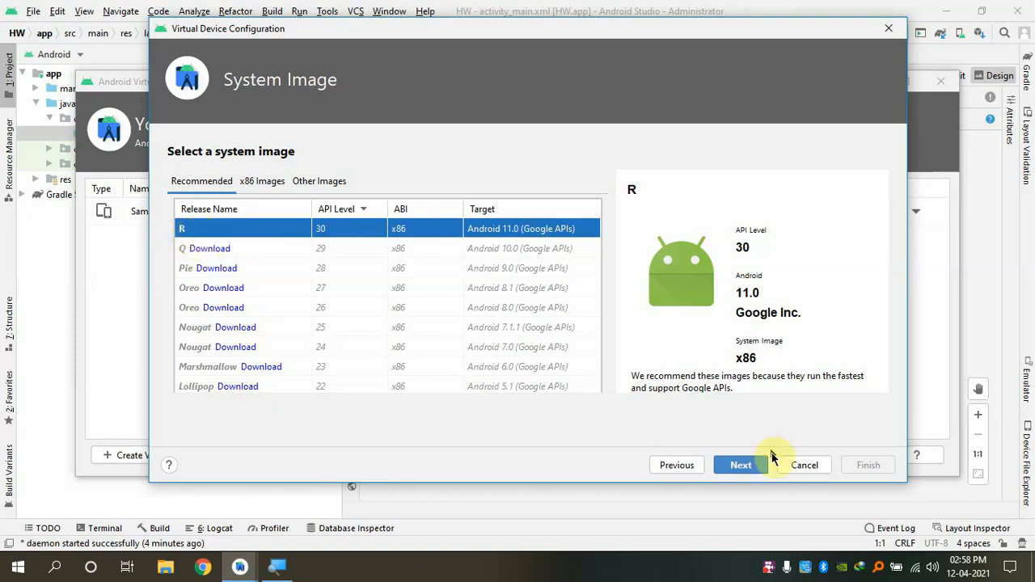
Accept the R (API 30) system image and name the virtual device 'Mi Note 10'
{"action": "left_click", "coordinate": [756, 473]}
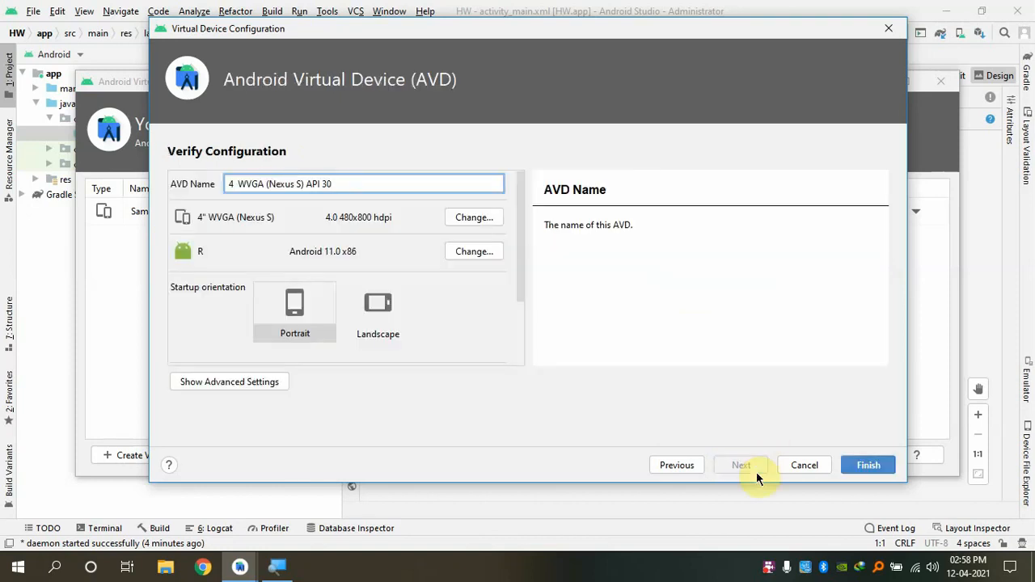
{"action": "left_click_drag", "start_coordinate": [363, 184], "coordinate": [234, 187]}
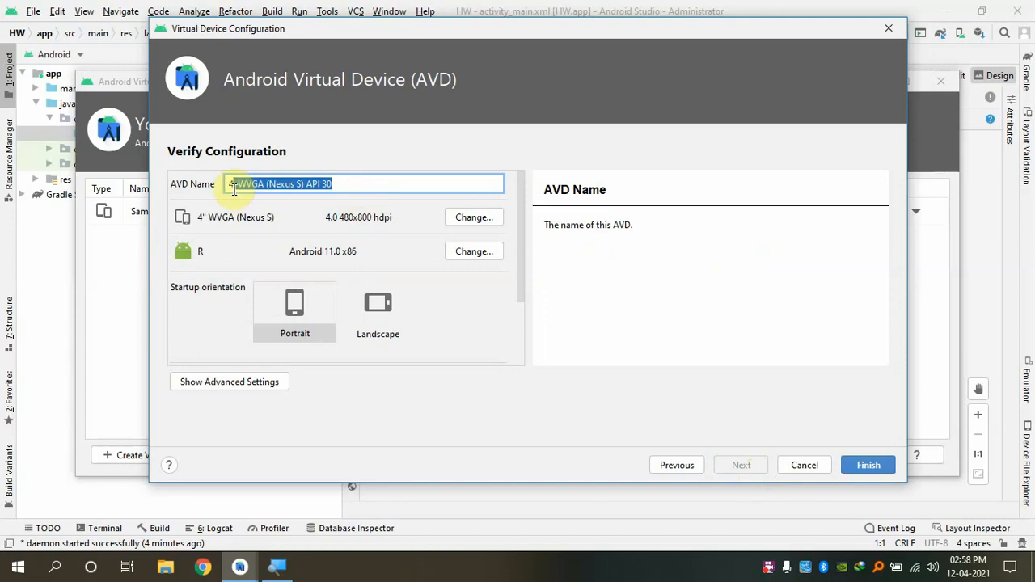
{"action": "key", "text": "BackSpace"}
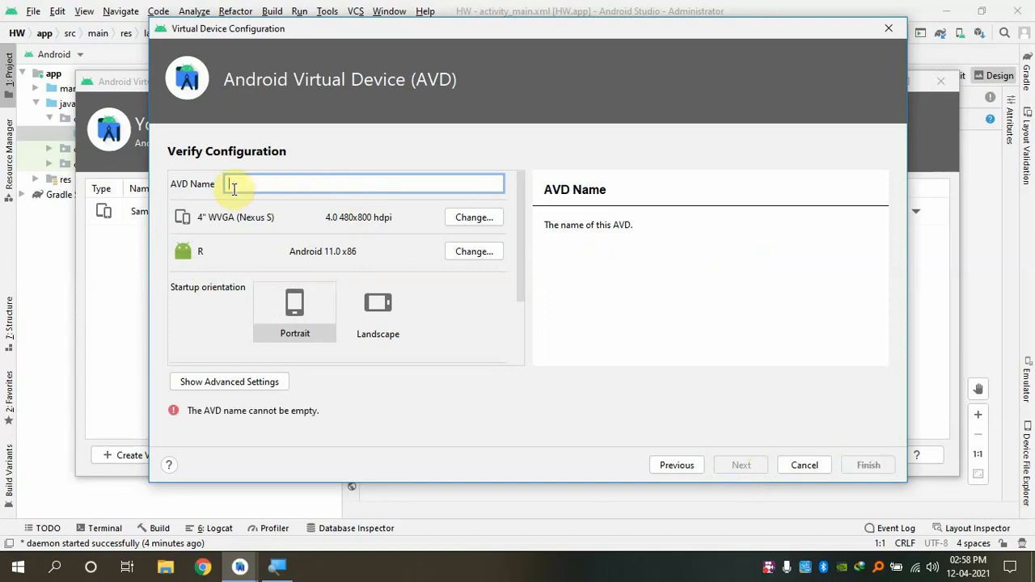
{"action": "type", "text": "Hi"}
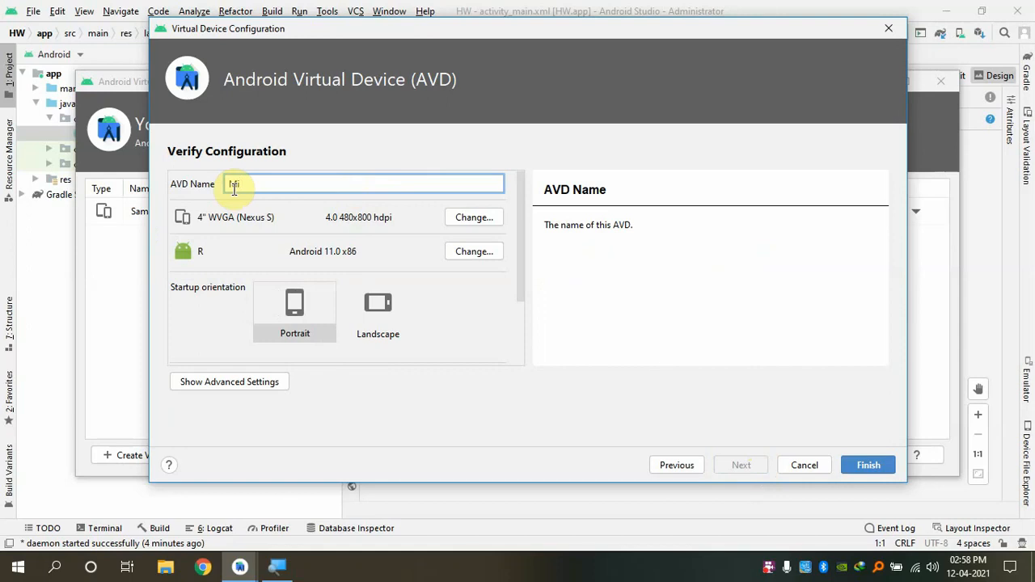
{"action": "type", "text": " Note 10"}
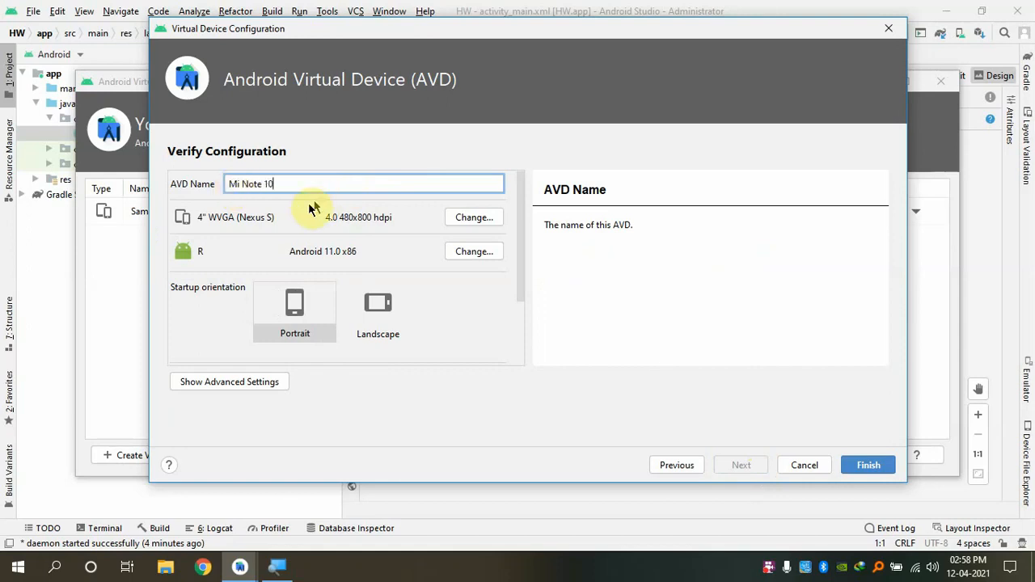
{"action": "left_click_drag", "start_coordinate": [283, 184], "coordinate": [116, 182]}
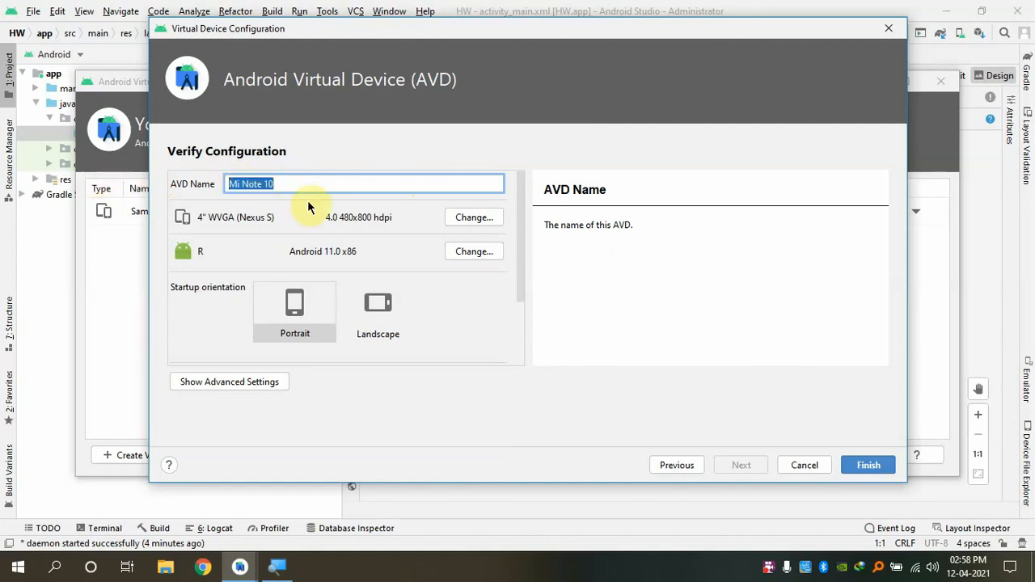
{"action": "left_click_drag", "start_coordinate": [335, 181], "coordinate": [125, 183]}
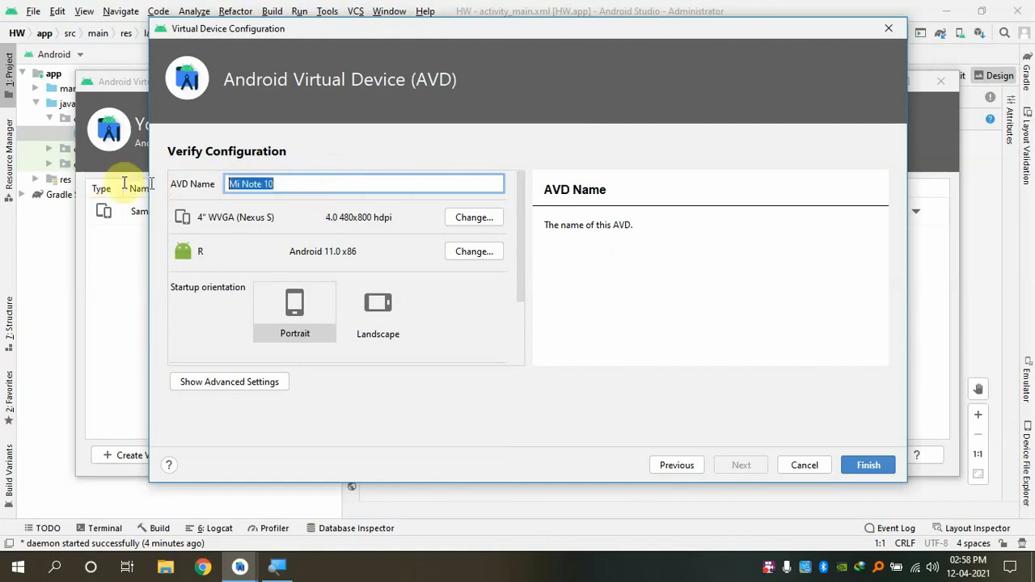
{"action": "scroll", "coordinate": [282, 216], "scroll_direction": "down", "scroll_amount": 3}
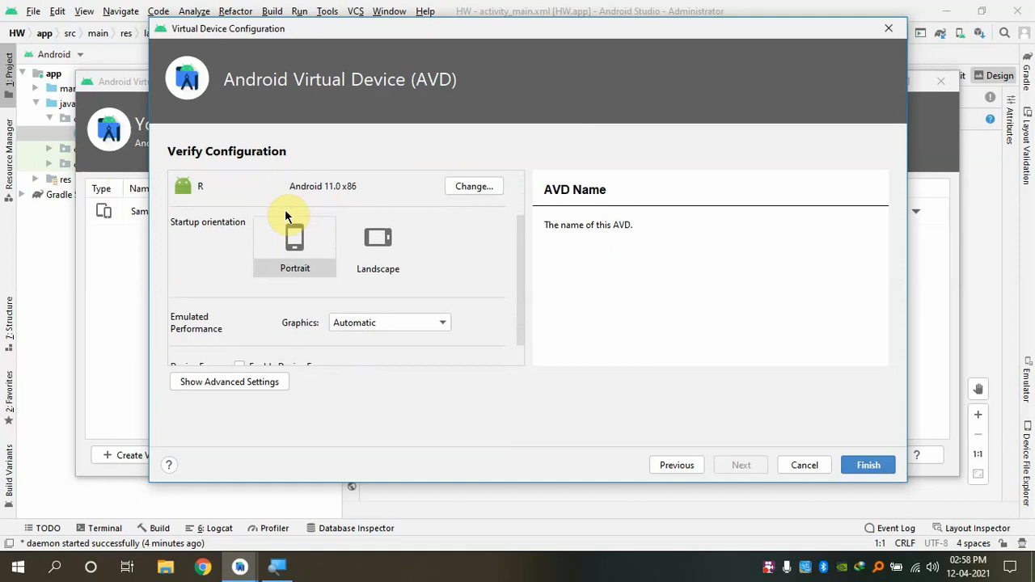
{"action": "scroll", "coordinate": [267, 344], "scroll_direction": "up", "scroll_amount": 1}
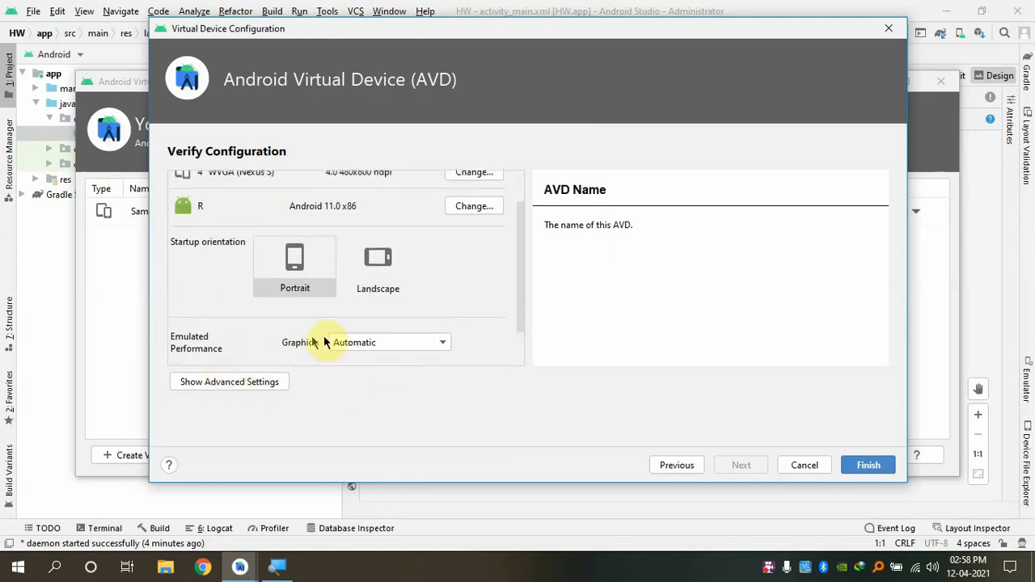
Show advanced settings and change the device RAM from 512 MB to 1024 MB
{"action": "left_click", "coordinate": [237, 383]}
{"action": "scroll", "coordinate": [438, 283], "scroll_direction": "down", "scroll_amount": 1}
{"action": "scroll", "coordinate": [439, 279], "scroll_direction": "down", "scroll_amount": 4}
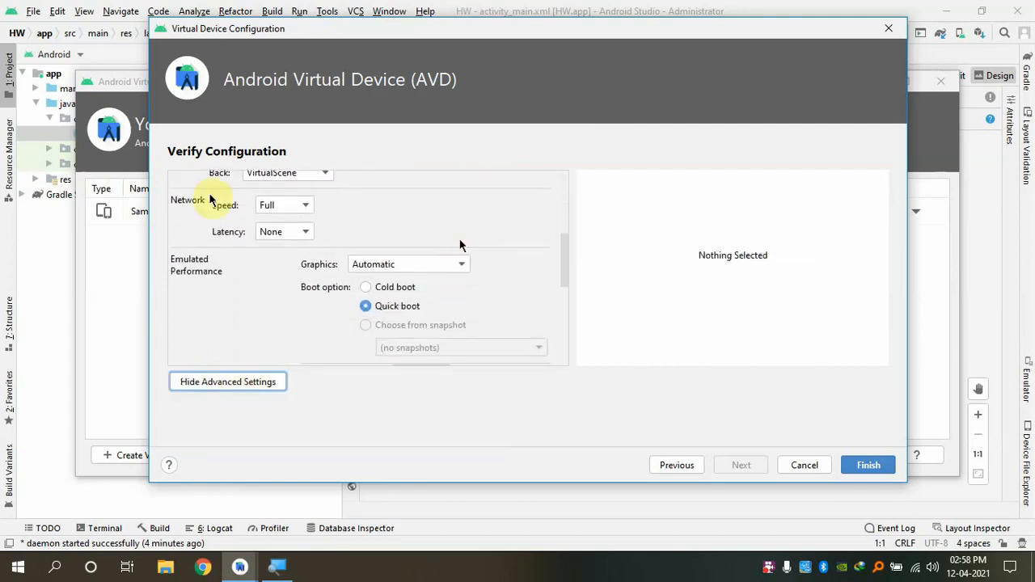
{"action": "scroll", "coordinate": [485, 243], "scroll_direction": "down", "scroll_amount": 3}
{"action": "scroll", "coordinate": [488, 225], "scroll_direction": "down", "scroll_amount": 3}
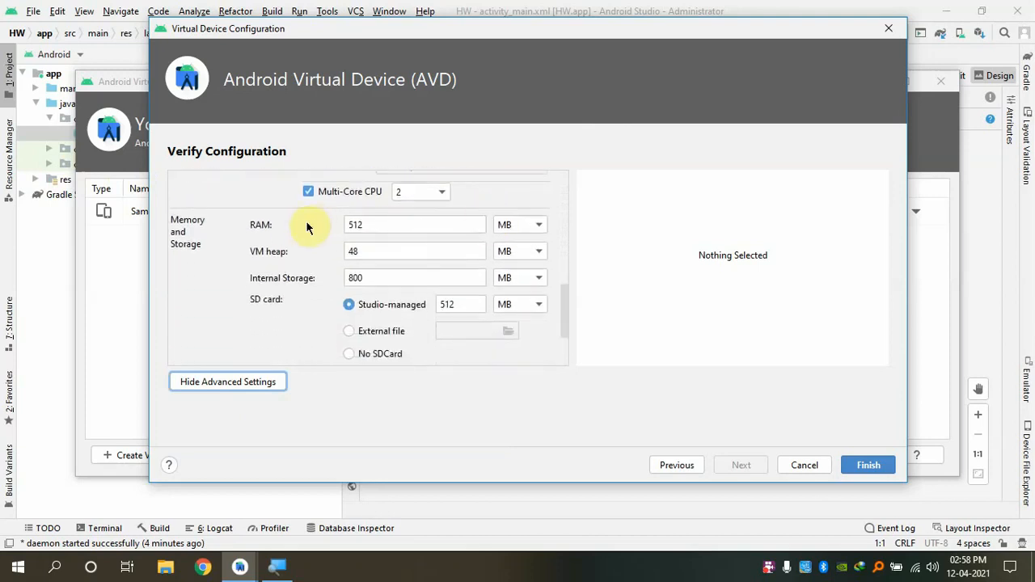
{"action": "left_click", "coordinate": [369, 225]}
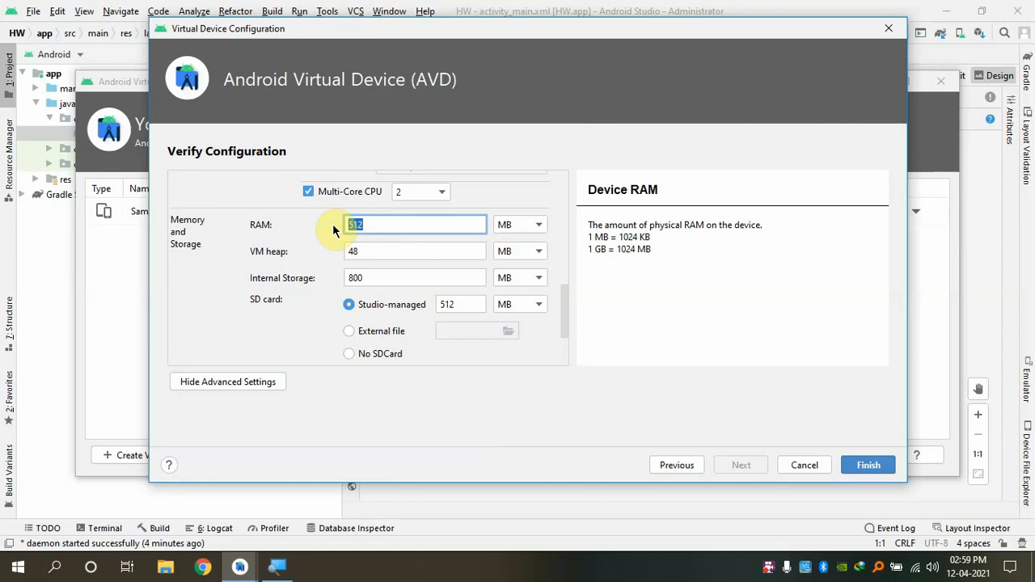
{"action": "type", "text": "12"}
{"action": "type", "text": "24"}
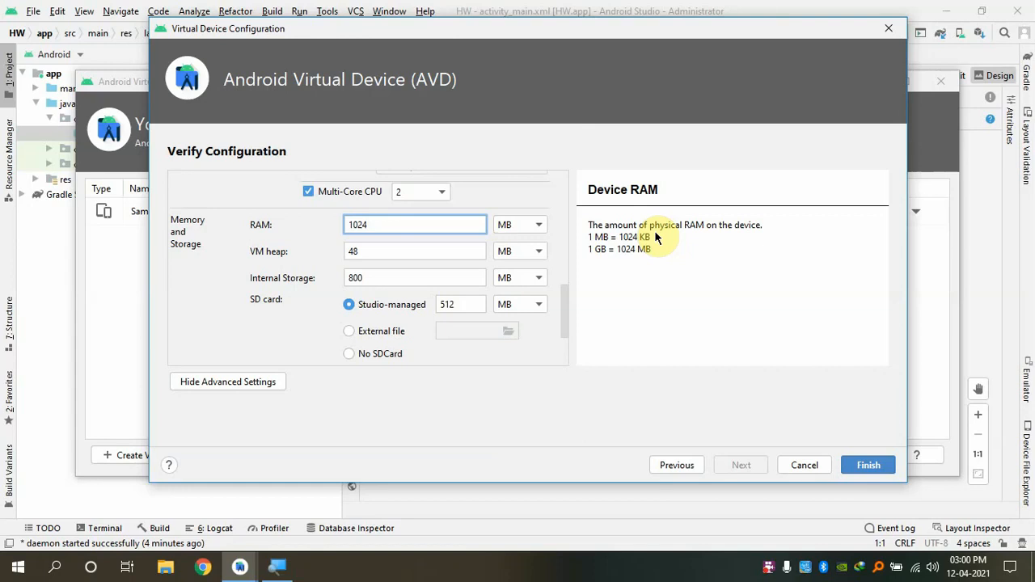
{"action": "double_click", "coordinate": [383, 224]}
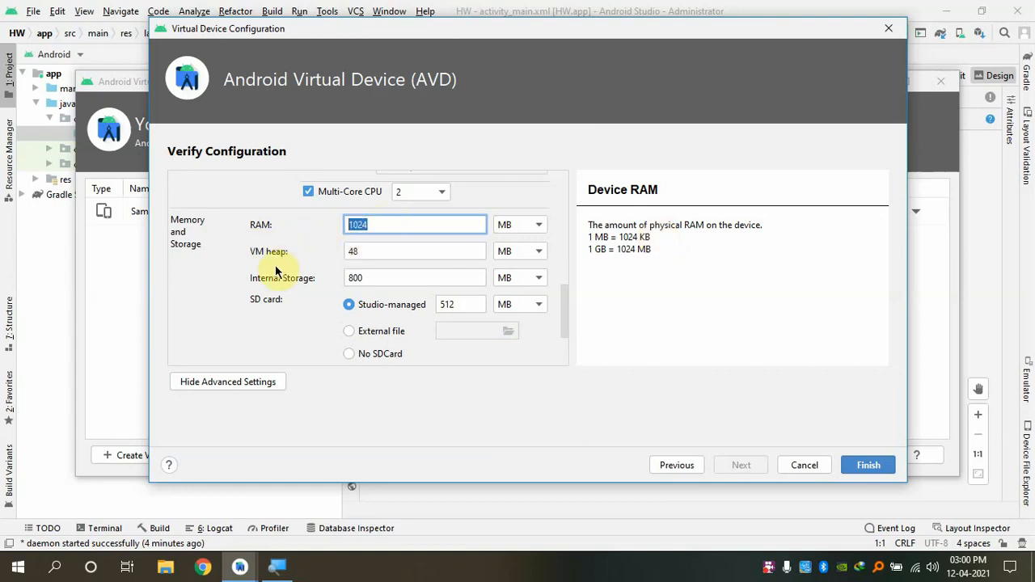
{"action": "scroll", "coordinate": [273, 266], "scroll_direction": "down", "scroll_amount": 3}
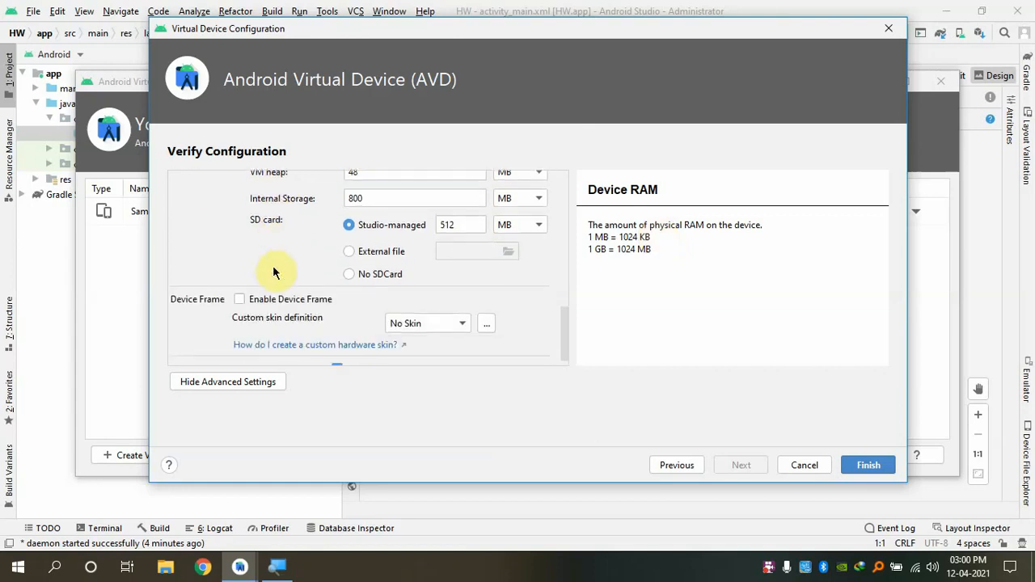
Finish creating Mi Note 10, then launch the Samsung M10 emulator from AVD Manager
{"action": "left_click", "coordinate": [865, 467]}
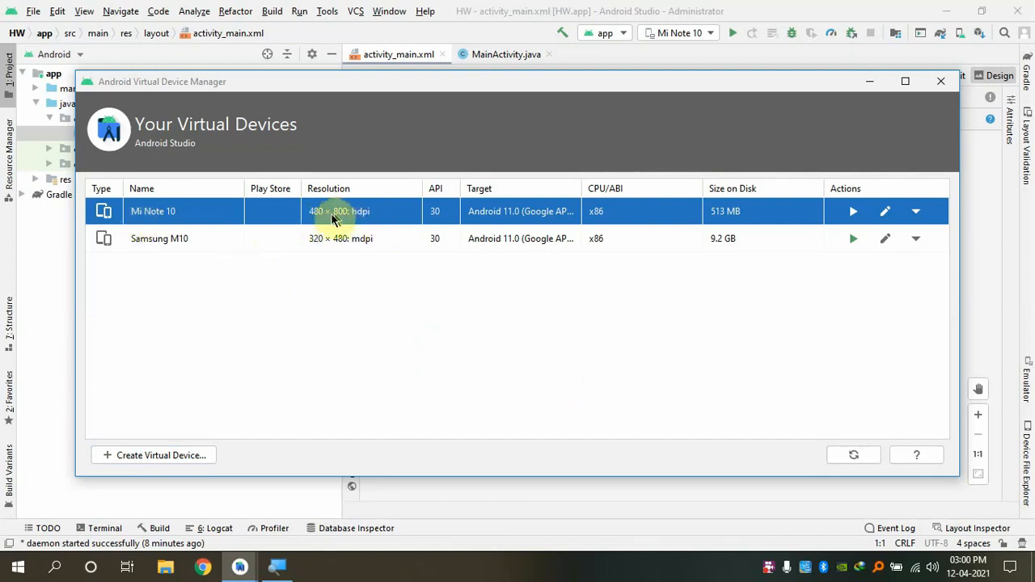
{"action": "left_click", "coordinate": [319, 246]}
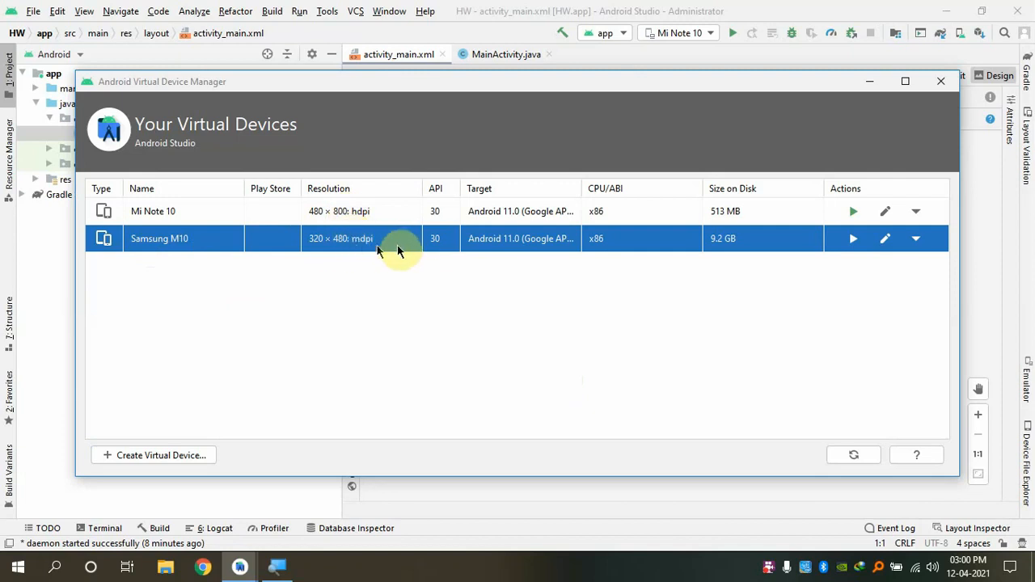
{"action": "left_click", "coordinate": [854, 239]}
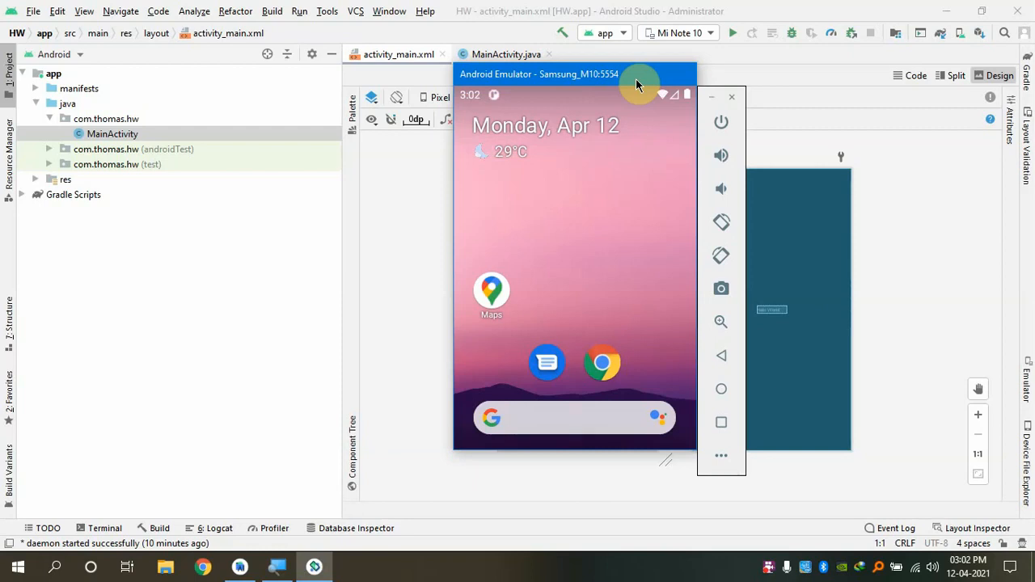
Return the emulated phone to its home screen and launch Settings from the app drawer
{"action": "mouse_move", "coordinate": [636, 78]}
{"action": "left_mouse_down"}
{"action": "mouse_move", "coordinate": [584, 85]}
{"action": "mouse_move", "coordinate": [641, 78]}
{"action": "left_mouse_up"}
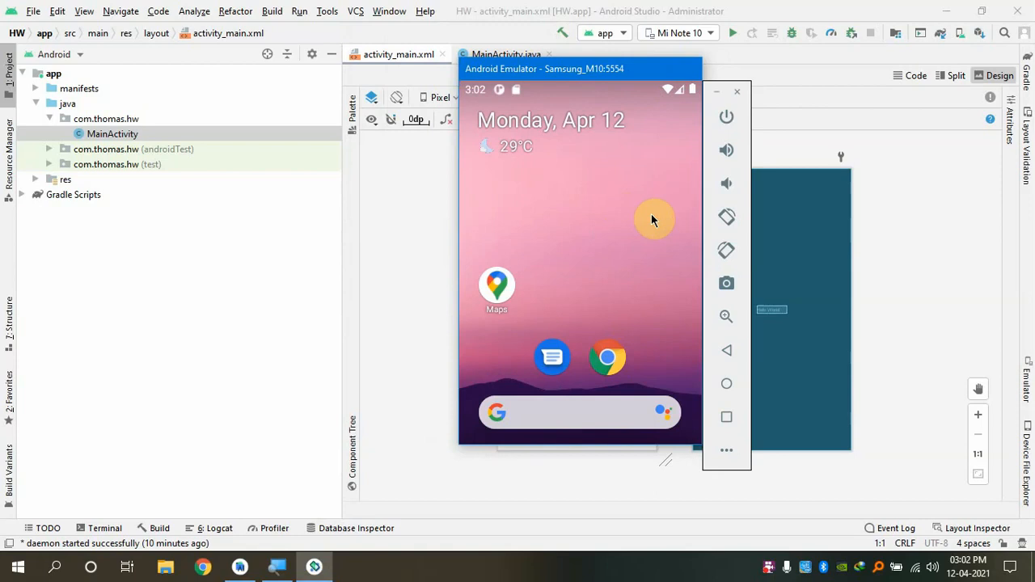
{"action": "left_click_drag", "start_coordinate": [564, 69], "coordinate": [587, 80]}
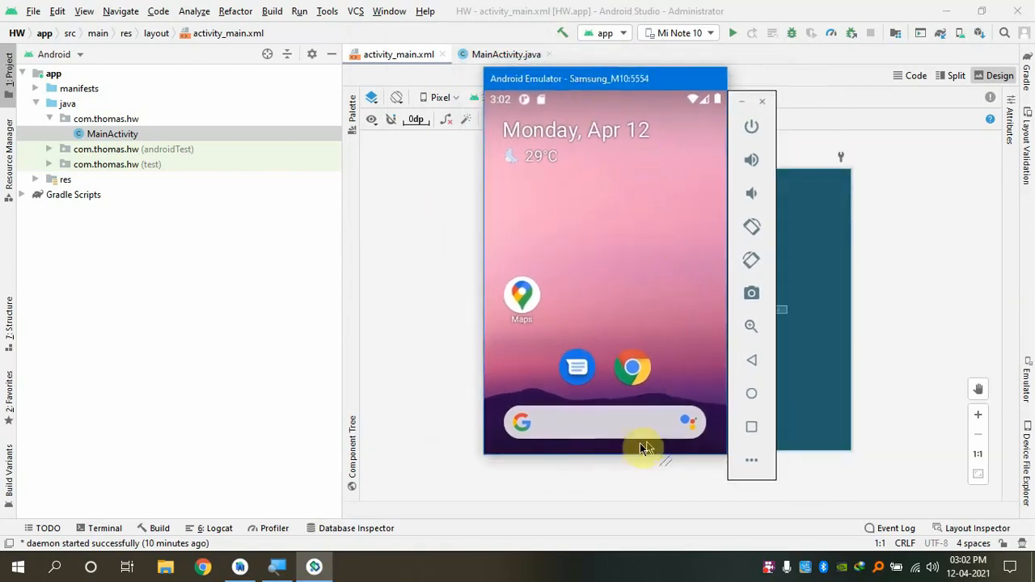
{"action": "left_click", "coordinate": [752, 394]}
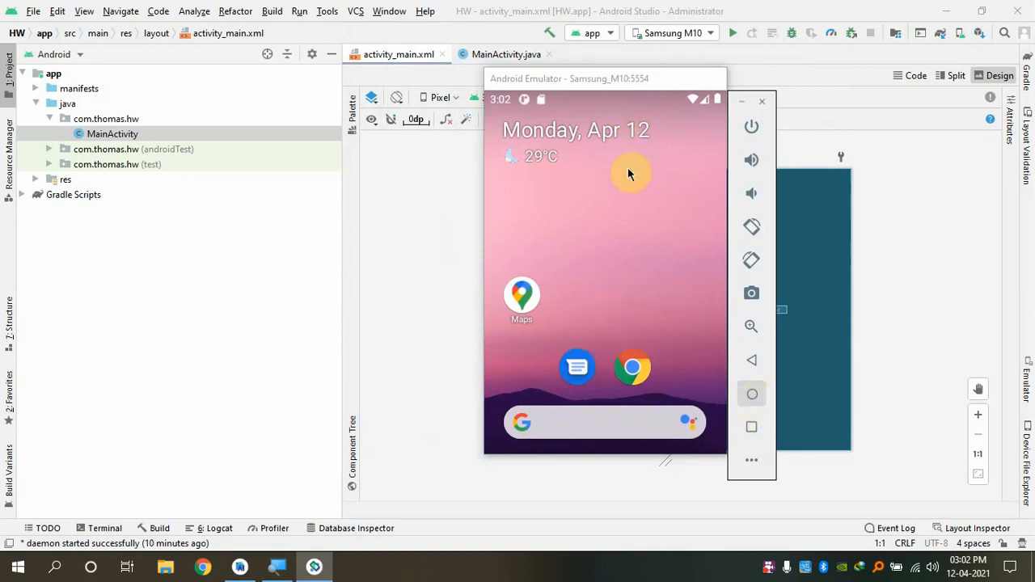
{"action": "left_click_drag", "start_coordinate": [629, 174], "coordinate": [671, 148]}
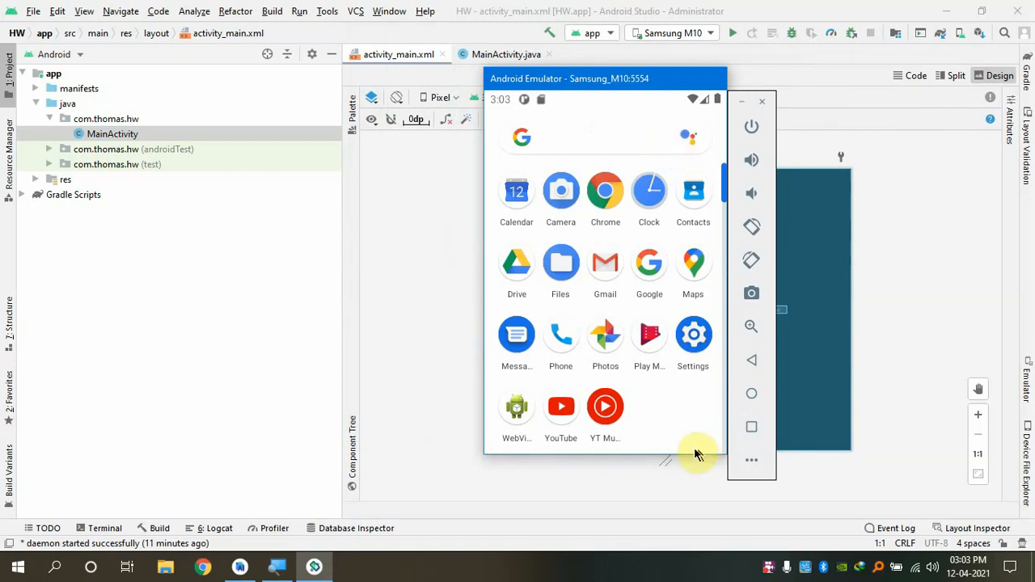
{"action": "left_click_drag", "start_coordinate": [687, 412], "coordinate": [690, 439]}
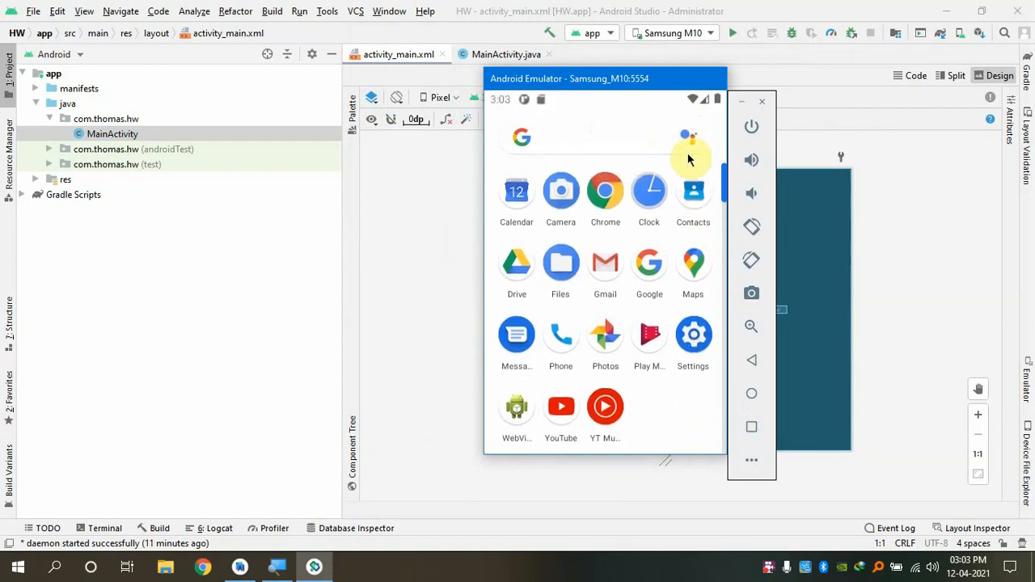
{"action": "left_click_drag", "start_coordinate": [682, 227], "coordinate": [702, 447]}
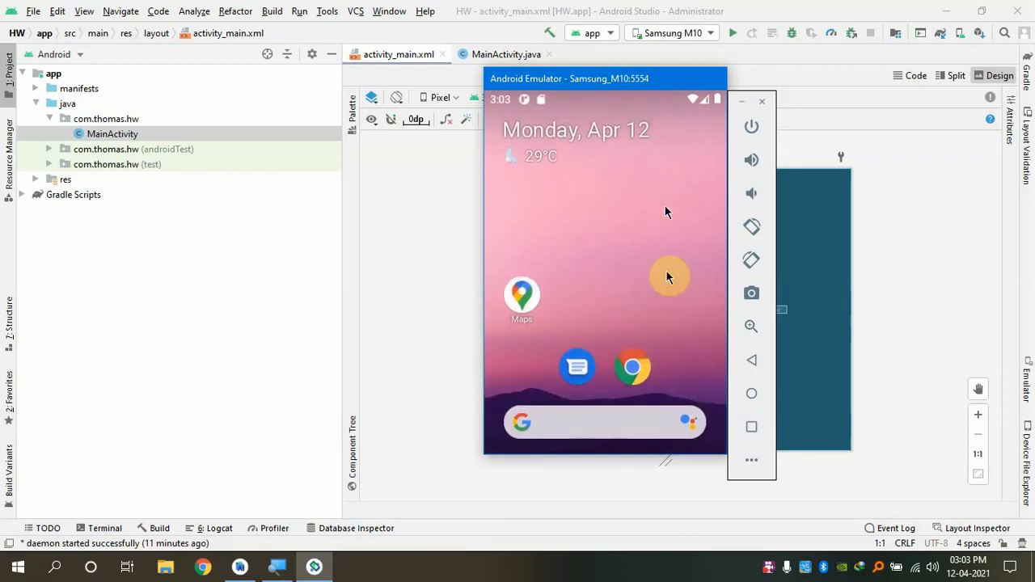
{"action": "left_click_drag", "start_coordinate": [668, 278], "coordinate": [668, 157]}
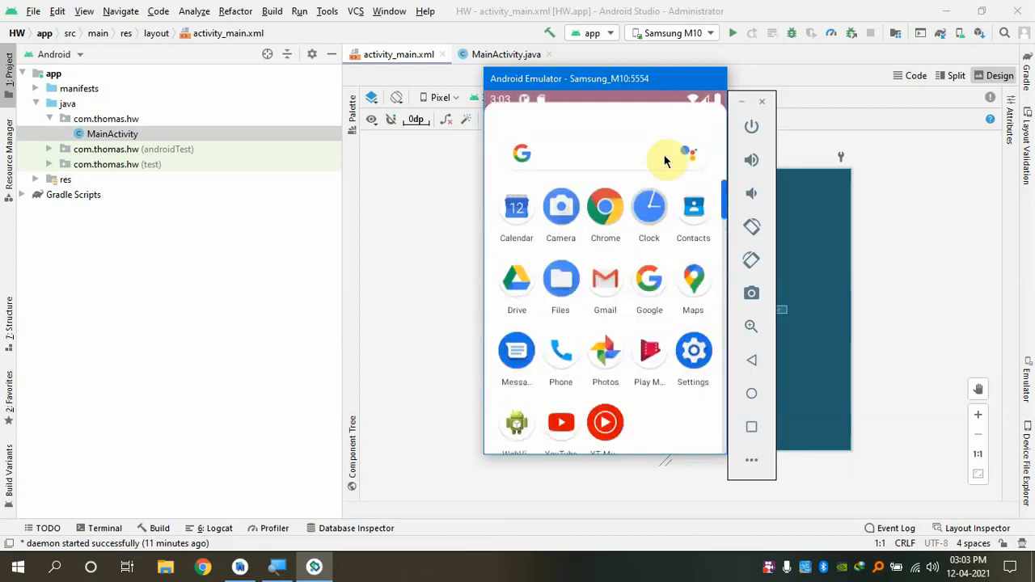
{"action": "left_click", "coordinate": [693, 344]}
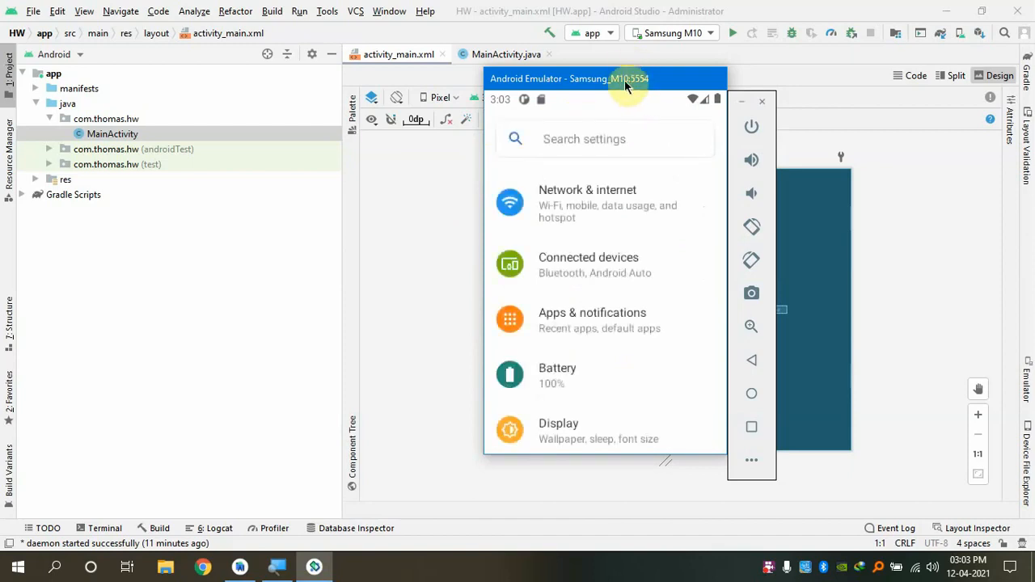
Scroll to the bottom of the phone's Settings list and open About emulated device
{"action": "left_click_drag", "start_coordinate": [630, 68], "coordinate": [707, 33]}
{"action": "scroll", "coordinate": [724, 161], "scroll_direction": "down", "scroll_amount": 8}
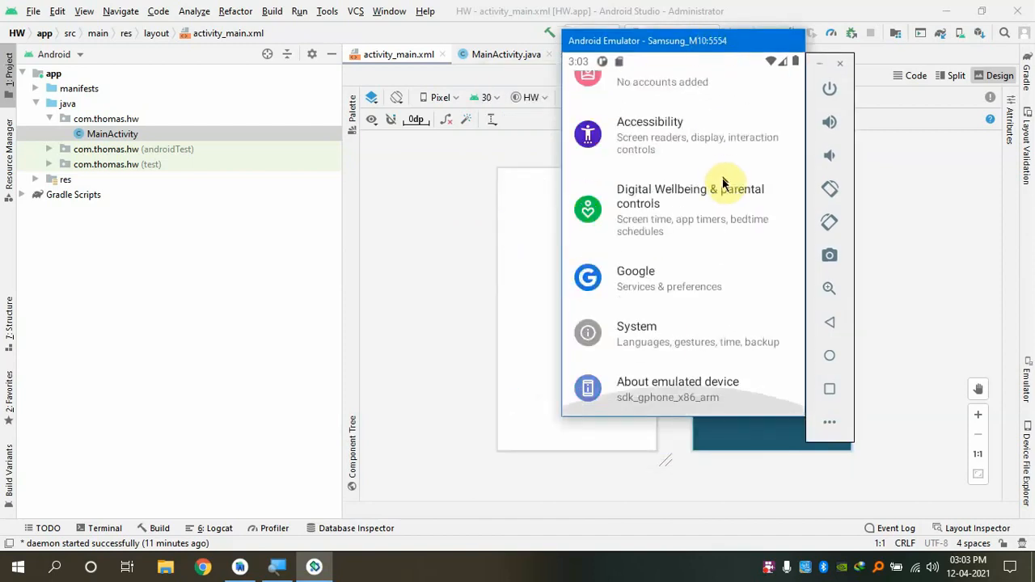
{"action": "scroll", "coordinate": [661, 407], "scroll_direction": "up", "scroll_amount": 1}
{"action": "left_click_drag", "start_coordinate": [666, 396], "coordinate": [669, 301]}
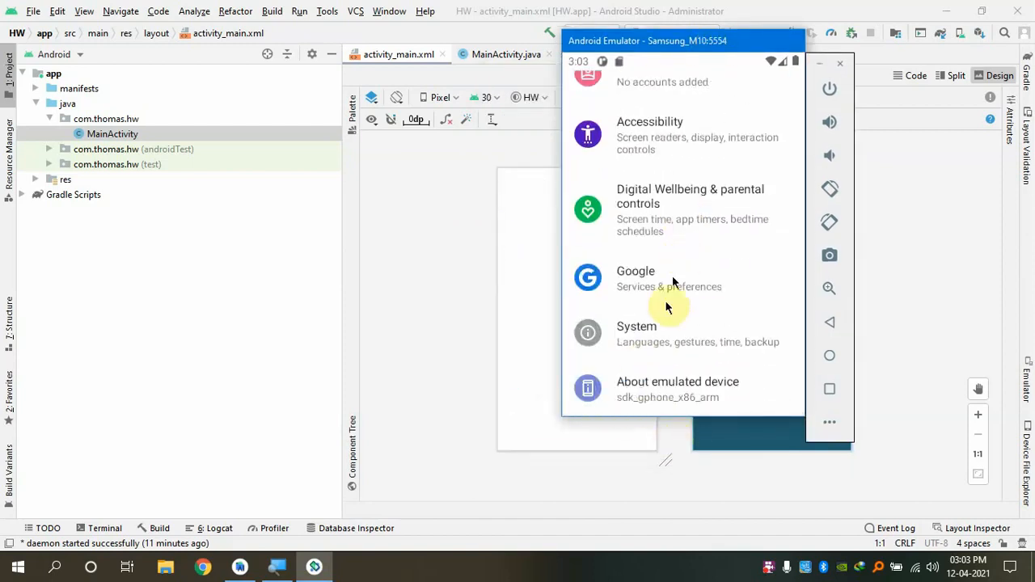
{"action": "left_click", "coordinate": [643, 402]}
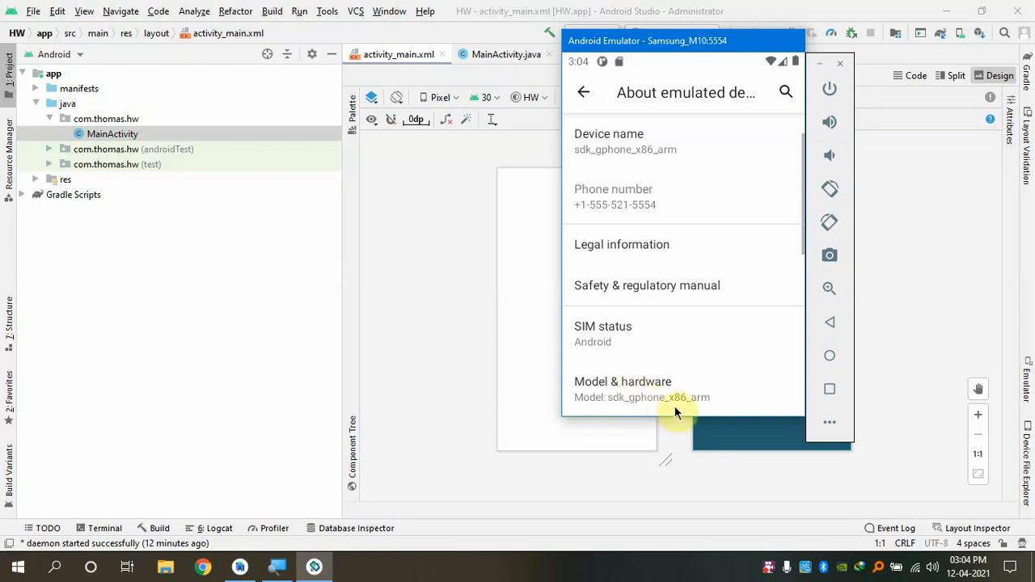
Scroll the About emulated device page down to the Build number row
{"action": "left_click_drag", "start_coordinate": [677, 411], "coordinate": [704, 203]}
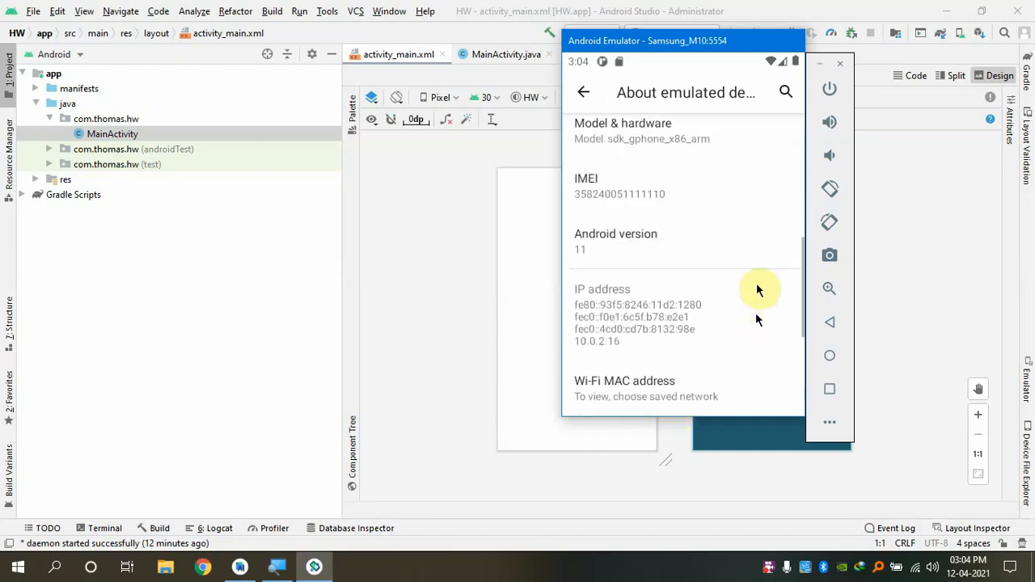
{"action": "scroll", "coordinate": [761, 311], "scroll_direction": "down", "scroll_amount": 3}
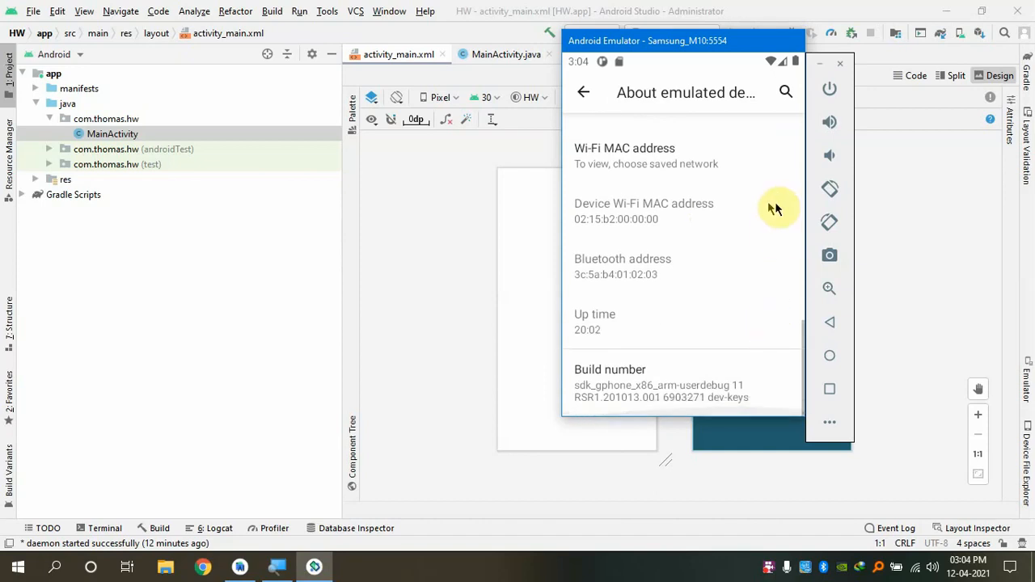
{"action": "left_click_drag", "start_coordinate": [774, 203], "coordinate": [774, 331]}
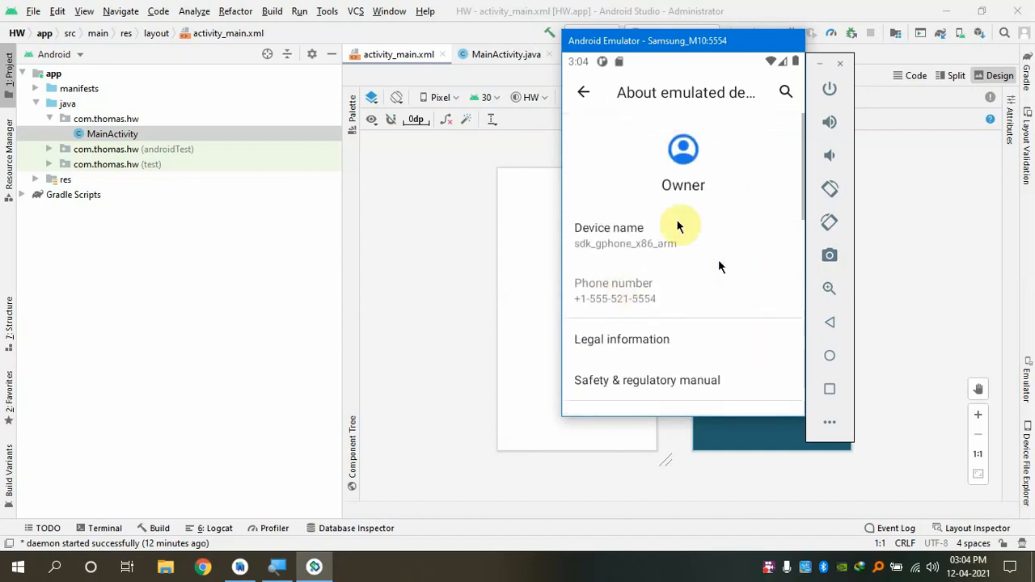
{"action": "scroll", "coordinate": [585, 186], "scroll_direction": "down", "scroll_amount": 1}
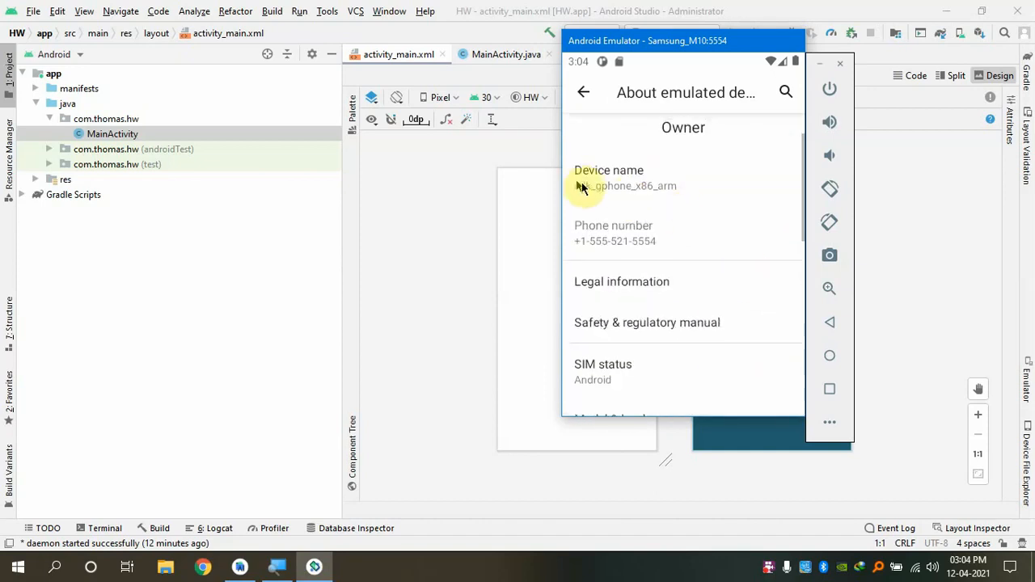
{"action": "scroll", "coordinate": [671, 219], "scroll_direction": "down", "scroll_amount": 1}
{"action": "scroll", "coordinate": [744, 211], "scroll_direction": "down", "scroll_amount": 1}
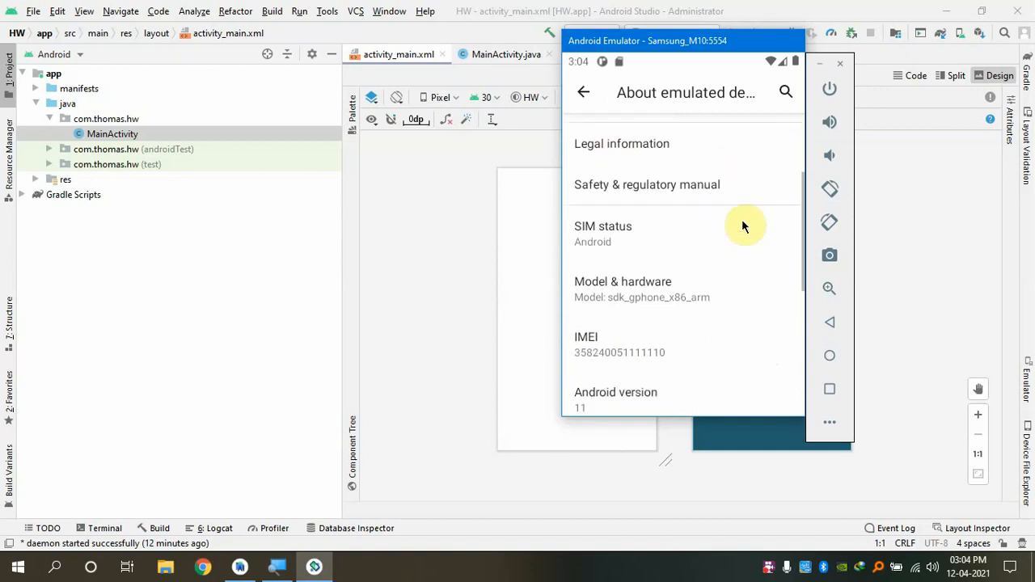
{"action": "scroll", "coordinate": [700, 323], "scroll_direction": "down", "scroll_amount": 3}
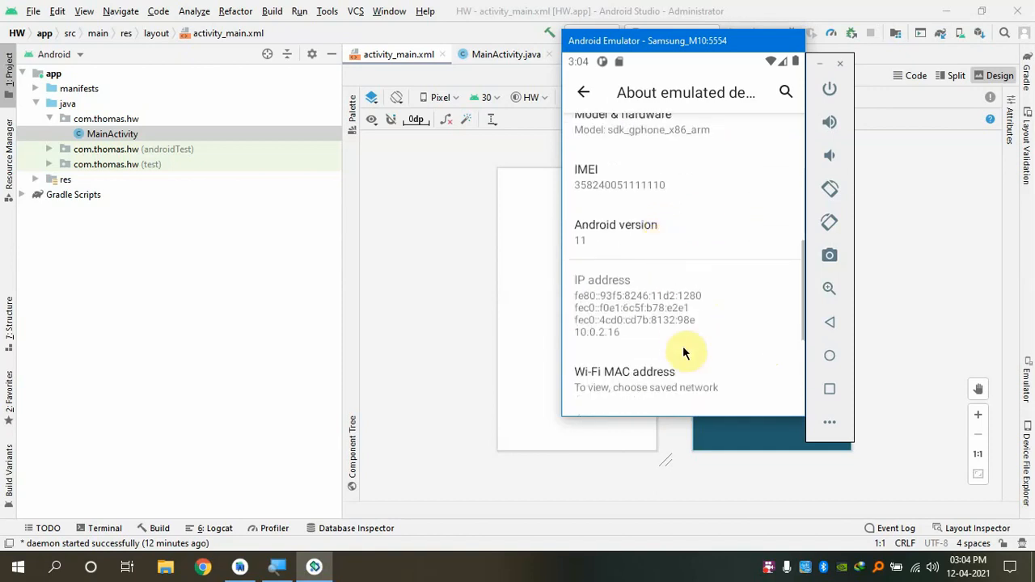
{"action": "scroll", "coordinate": [689, 307], "scroll_direction": "down", "scroll_amount": 1}
{"action": "scroll", "coordinate": [696, 324], "scroll_direction": "down", "scroll_amount": 1}
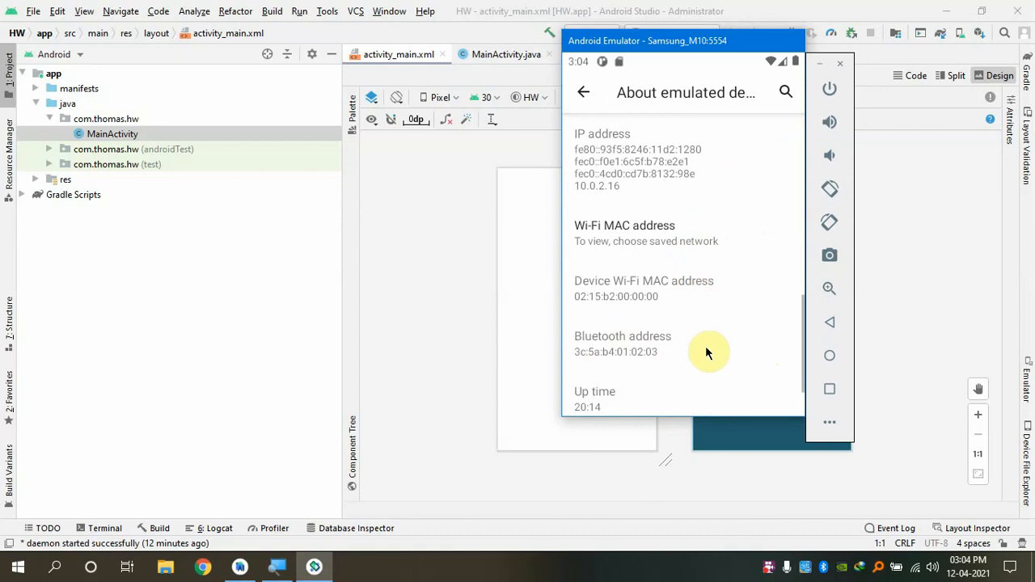
{"action": "scroll", "coordinate": [705, 308], "scroll_direction": "down", "scroll_amount": 1}
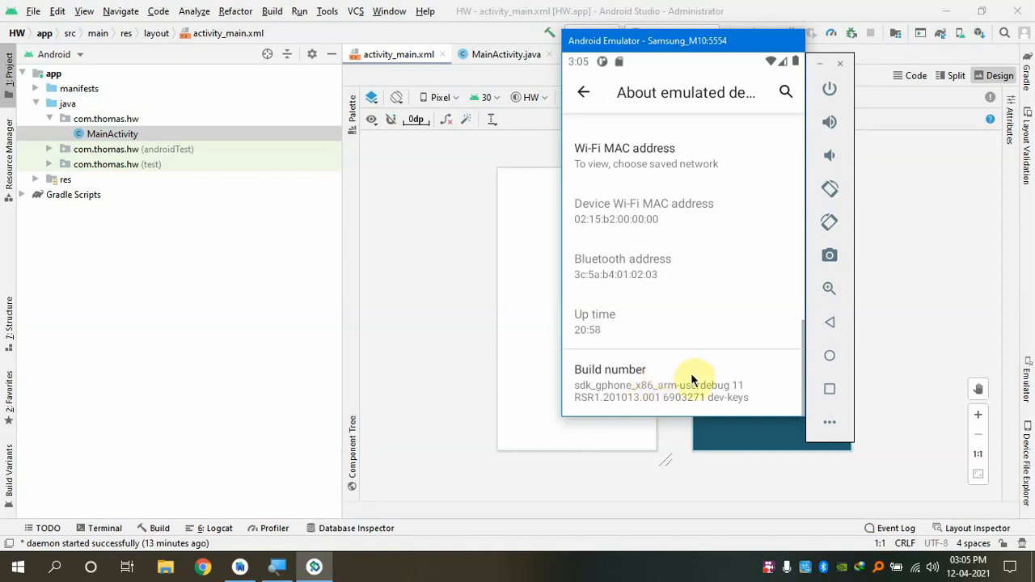
Tap Build number seven times until 'You are now a developer!' appears
{"action": "left_click", "coordinate": [740, 396]}
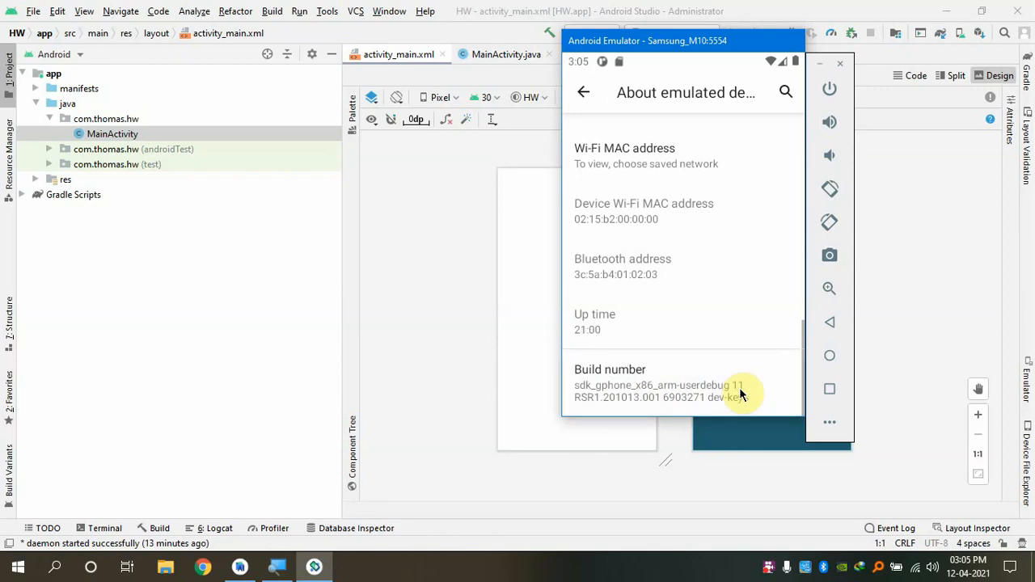
{"action": "left_click", "coordinate": [739, 396]}
{"action": "left_click", "coordinate": [740, 395]}
{"action": "left_click", "coordinate": [739, 396]}
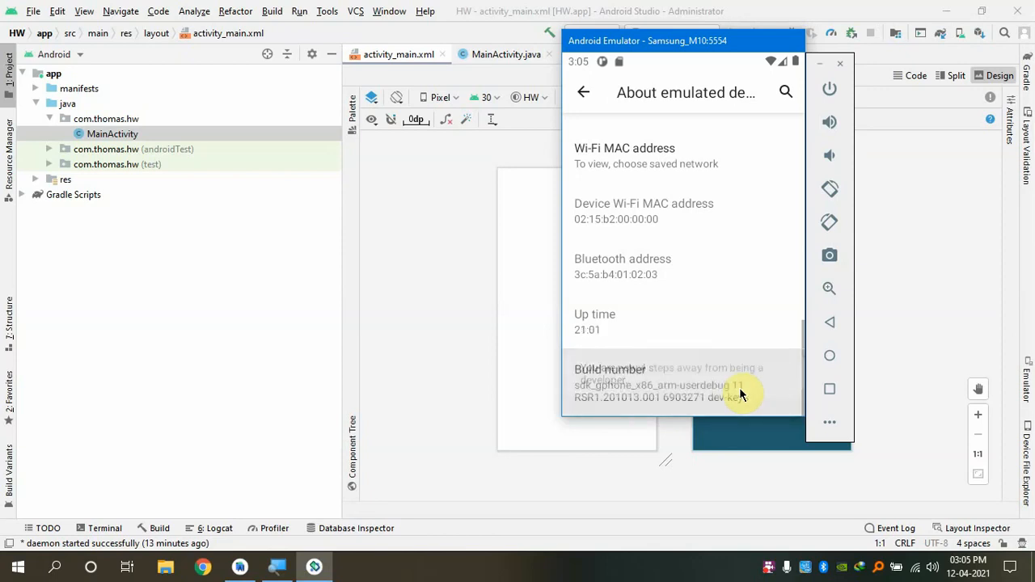
{"action": "left_click", "coordinate": [740, 390]}
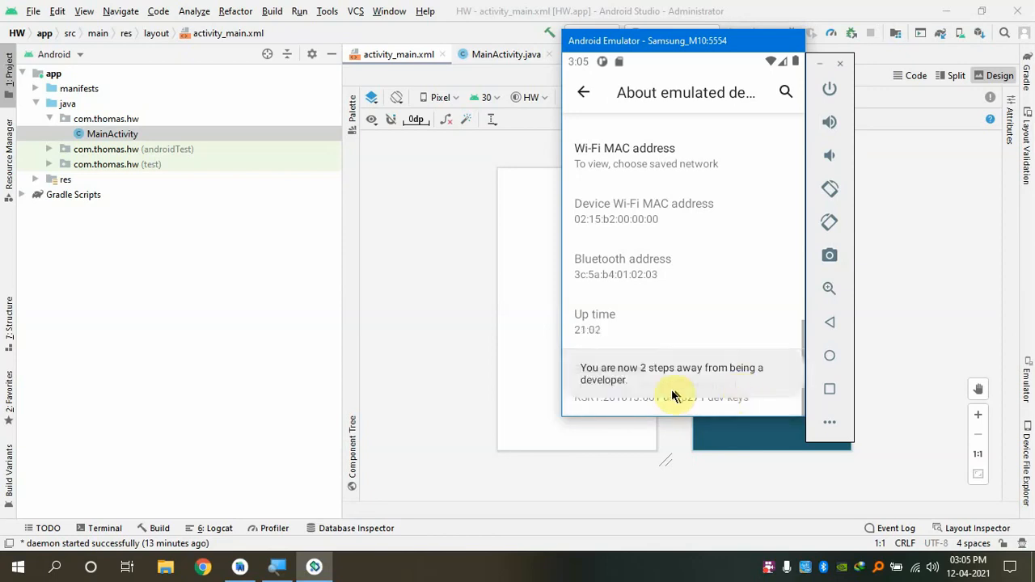
{"action": "left_click", "coordinate": [756, 400]}
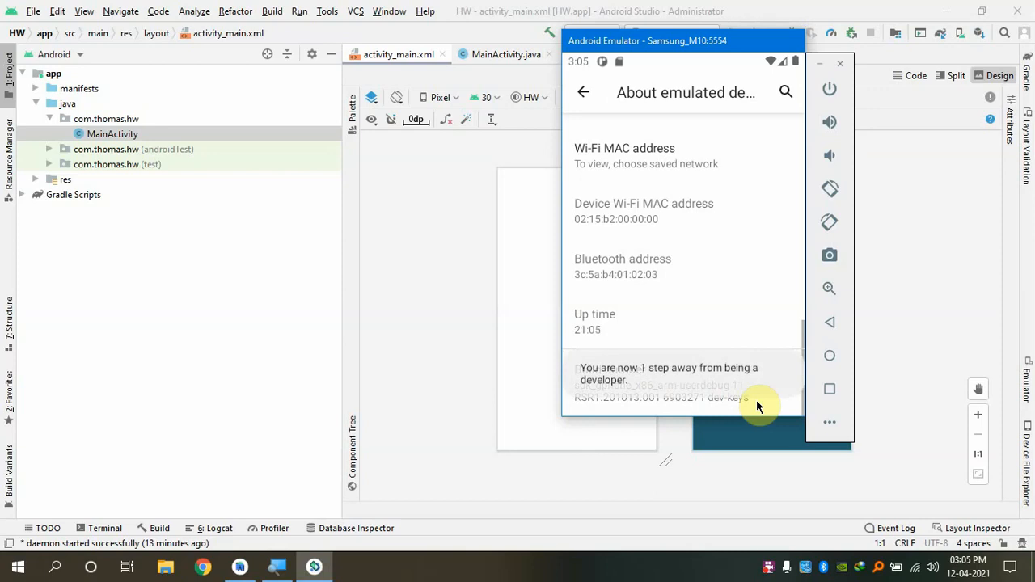
{"action": "left_click", "coordinate": [756, 400]}
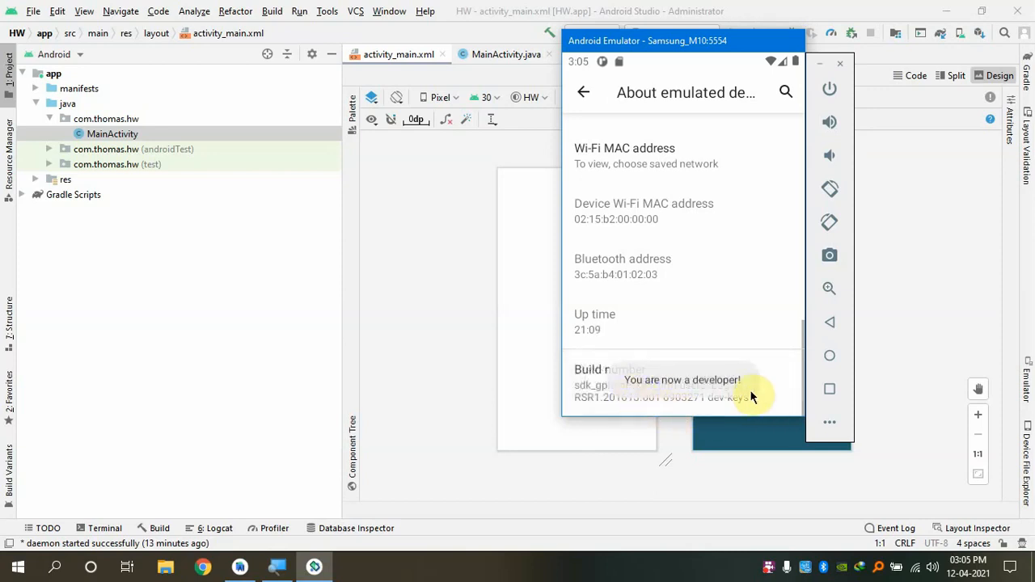
{"action": "left_click_drag", "start_coordinate": [701, 367], "coordinate": [705, 280]}
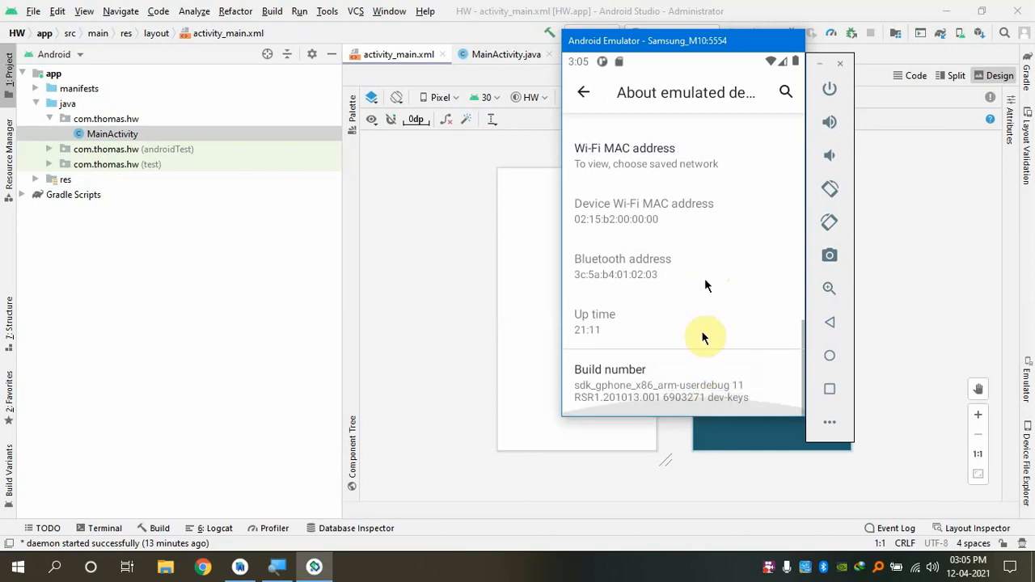
Tap Build number once more and return to the main Settings list
{"action": "left_click", "coordinate": [684, 397]}
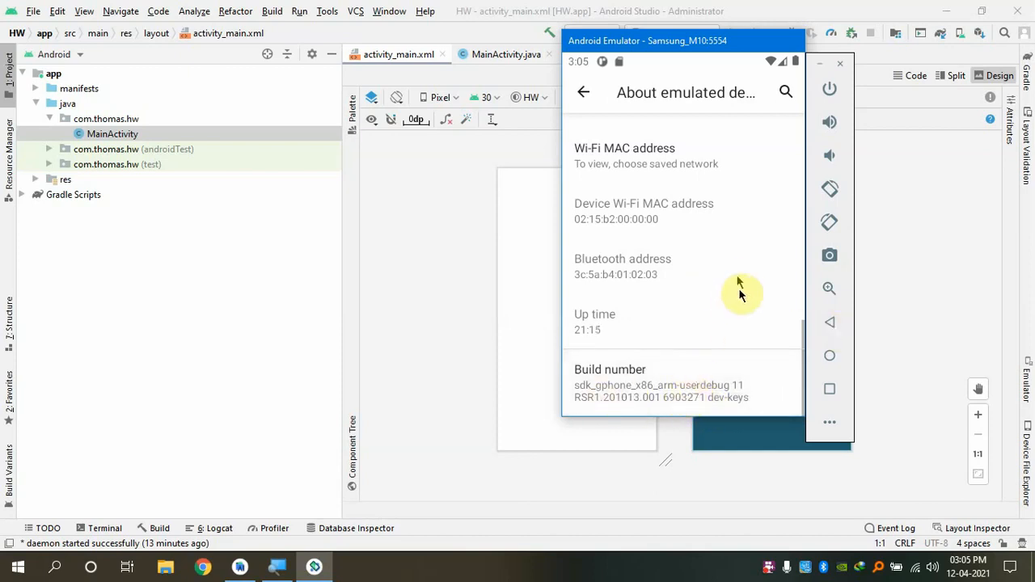
{"action": "left_click_drag", "start_coordinate": [738, 291], "coordinate": [744, 397]}
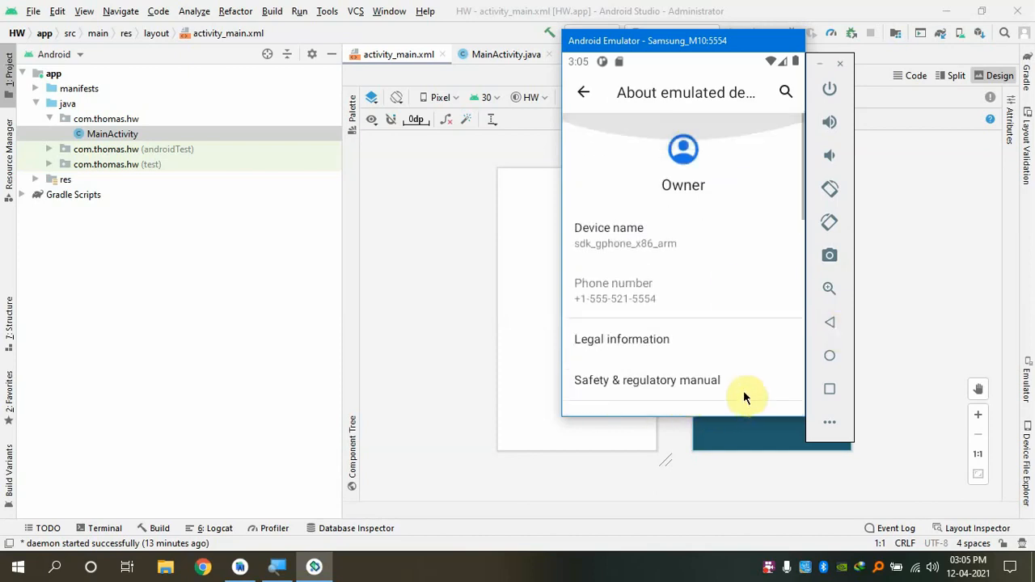
{"action": "left_click", "coordinate": [828, 320]}
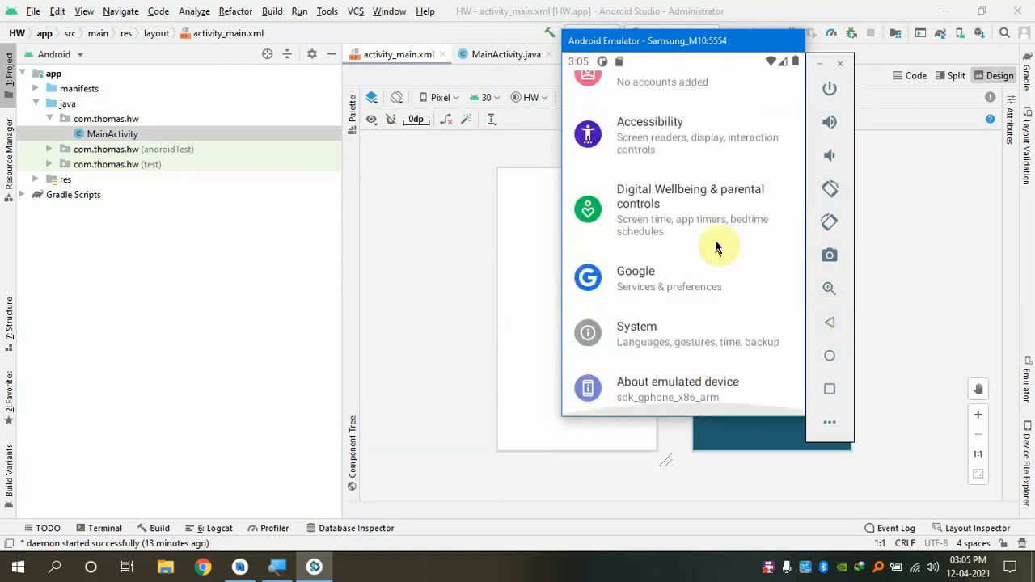
Open System settings and expand Advanced to reveal Developer options
{"action": "scroll", "coordinate": [745, 215], "scroll_direction": "up", "scroll_amount": 5}
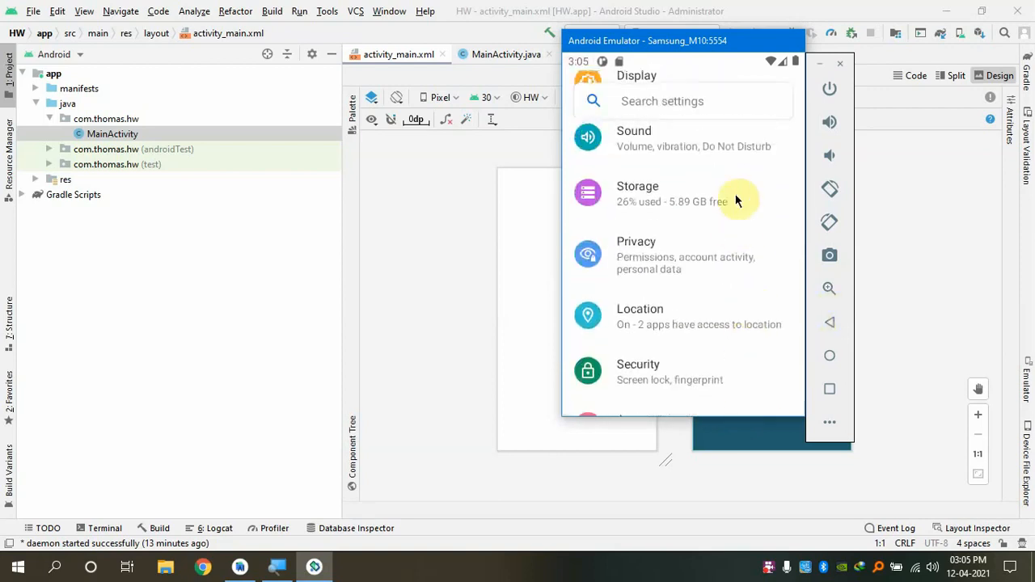
{"action": "scroll", "coordinate": [745, 291], "scroll_direction": "up", "scroll_amount": 5}
{"action": "scroll", "coordinate": [729, 250], "scroll_direction": "down", "scroll_amount": 6}
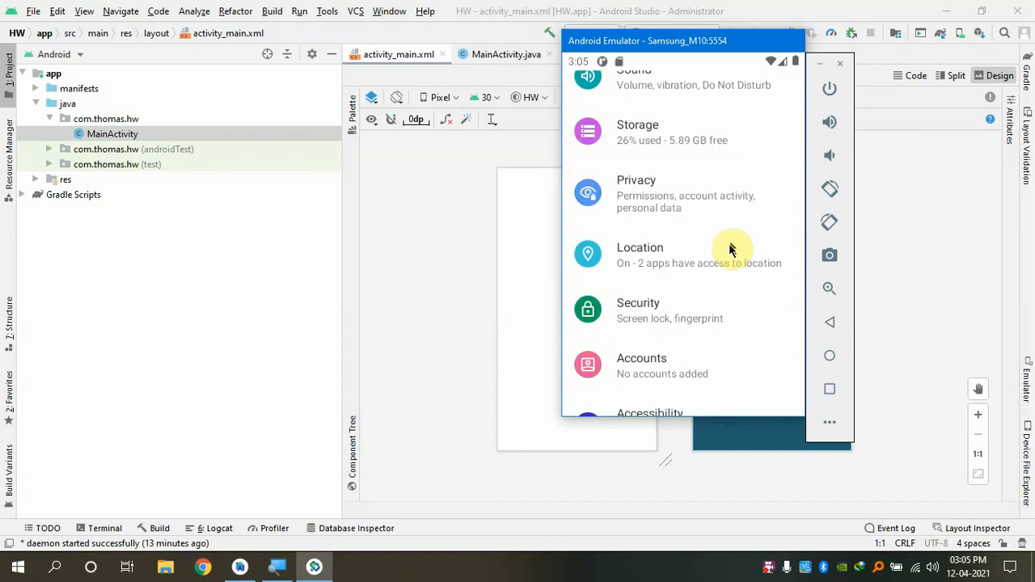
{"action": "scroll", "coordinate": [732, 267], "scroll_direction": "down", "scroll_amount": 5}
{"action": "left_click", "coordinate": [693, 349]}
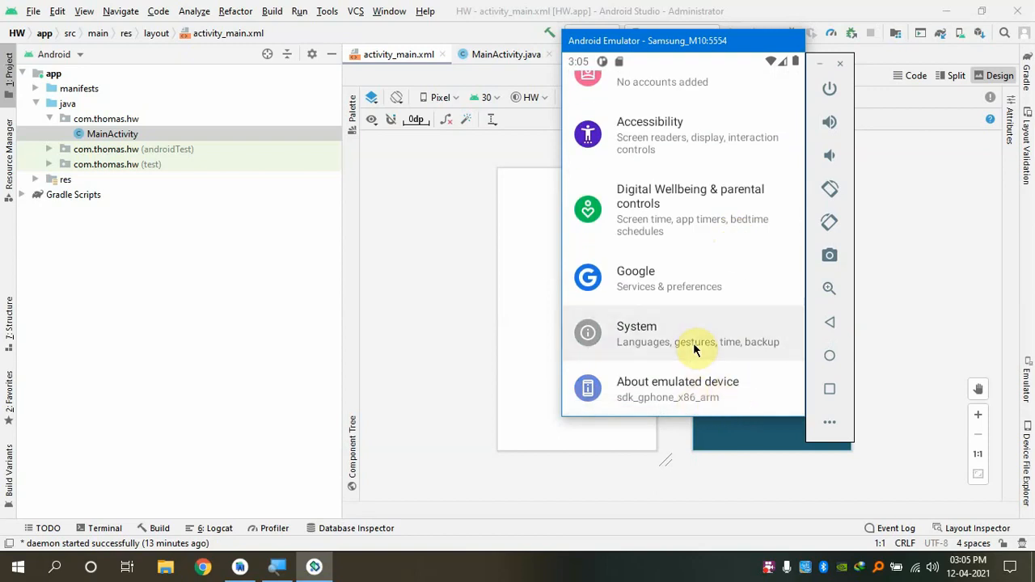
{"action": "left_click", "coordinate": [675, 362]}
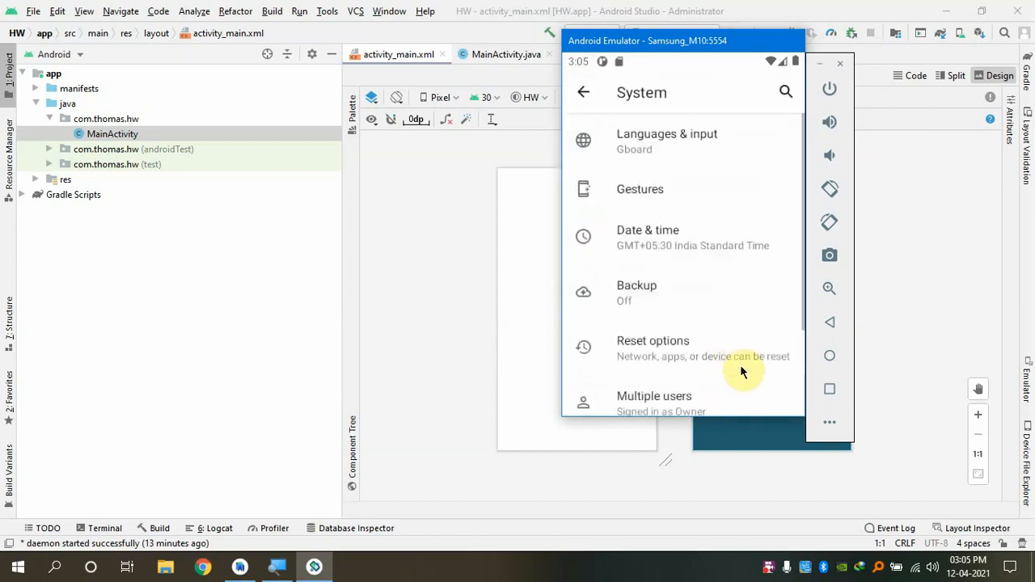
{"action": "left_click_drag", "start_coordinate": [740, 365], "coordinate": [749, 248]}
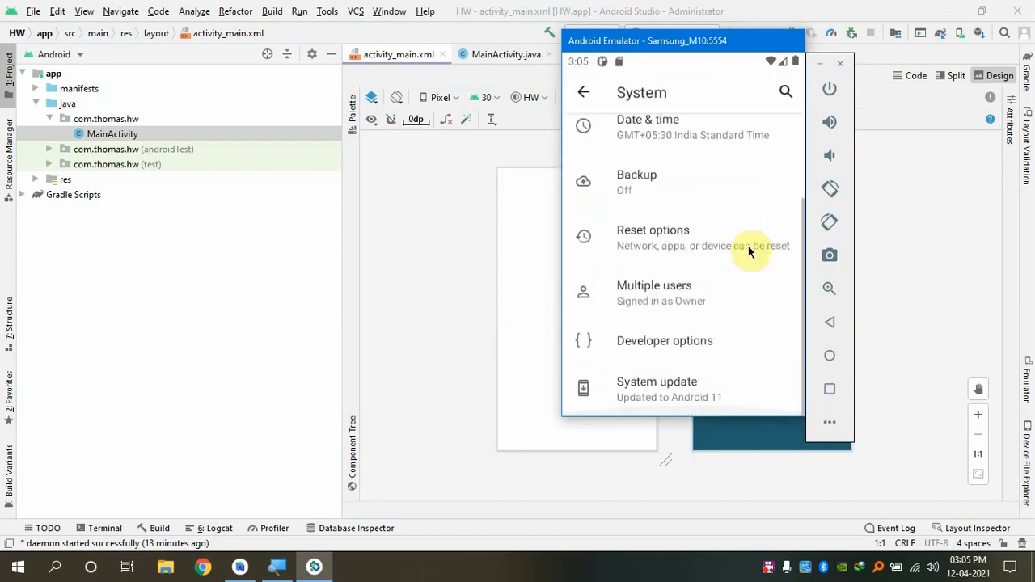
Open Developer options, scroll to Debugging, and leave USB debugging switched on
{"action": "left_click", "coordinate": [676, 354]}
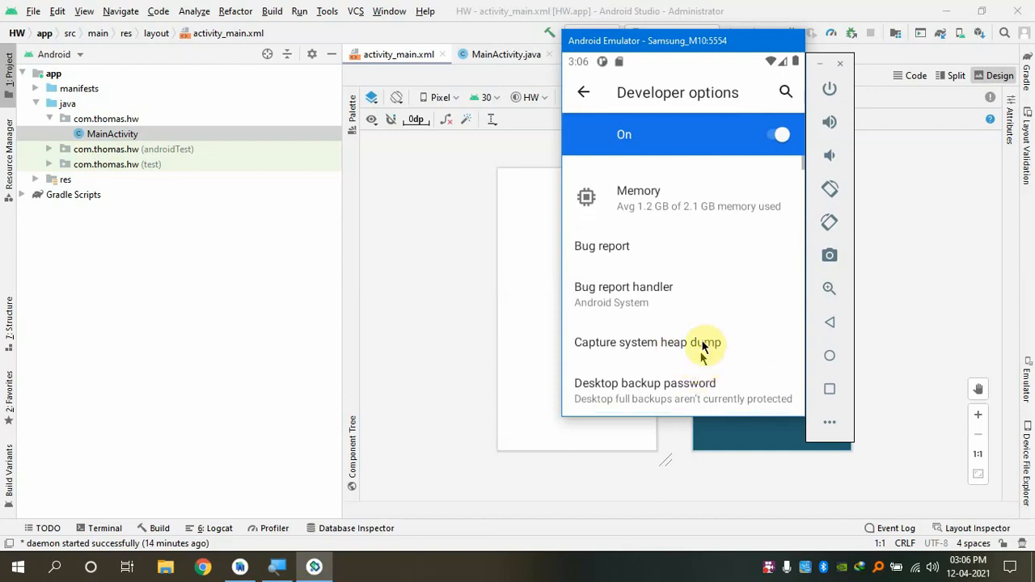
{"action": "left_click_drag", "start_coordinate": [701, 342], "coordinate": [723, 180]}
{"action": "left_click_drag", "start_coordinate": [712, 380], "coordinate": [700, 231]}
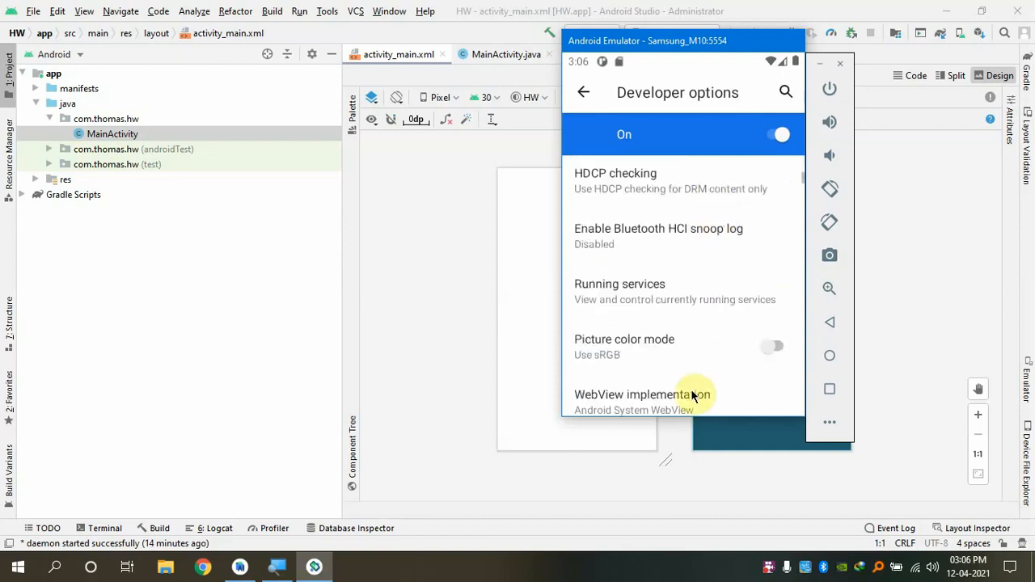
{"action": "left_click_drag", "start_coordinate": [693, 398], "coordinate": [694, 232]}
{"action": "left_click_drag", "start_coordinate": [678, 385], "coordinate": [677, 296]}
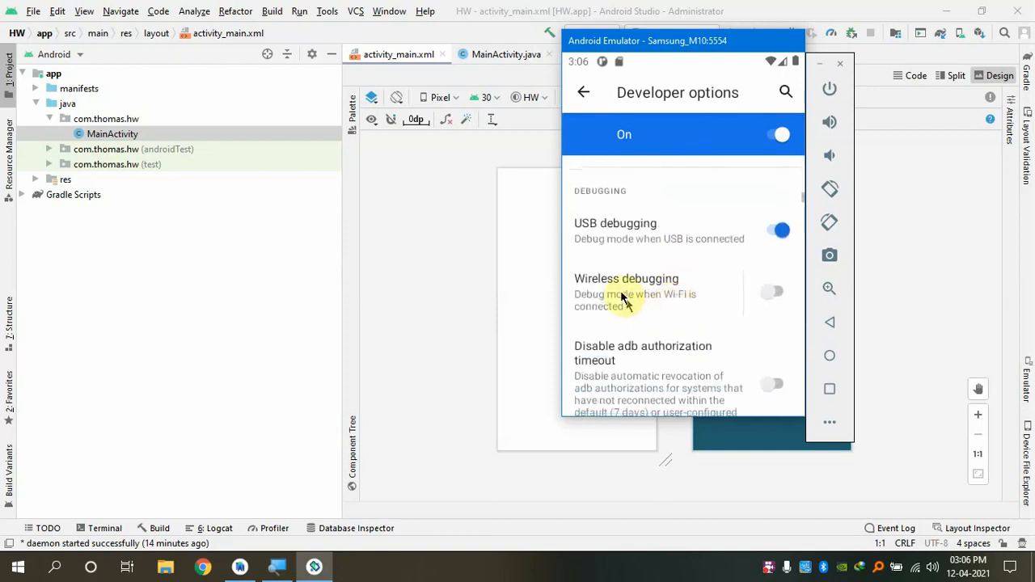
{"action": "left_click", "coordinate": [783, 232]}
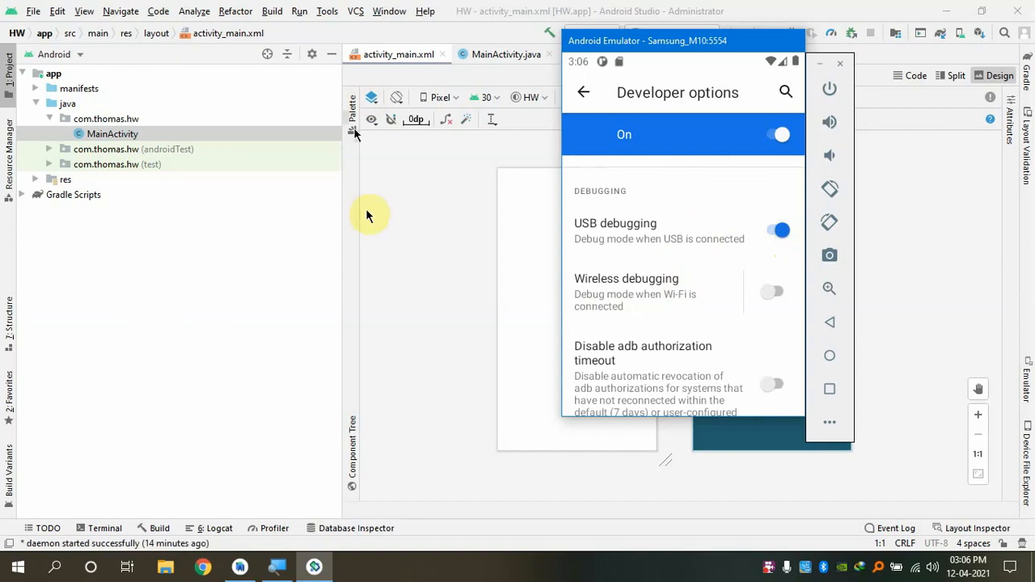
{"action": "left_click", "coordinate": [773, 225]}
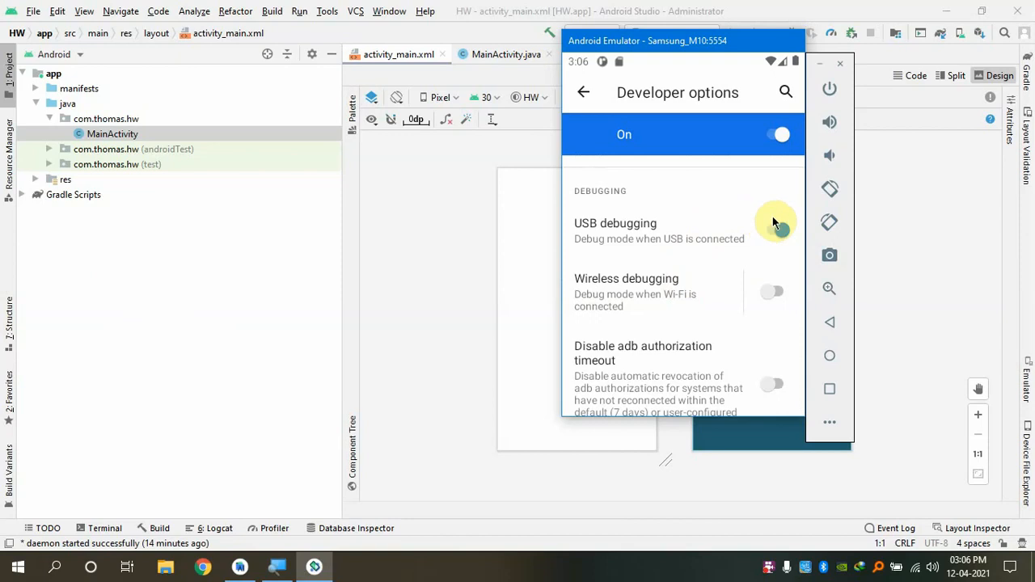
{"action": "left_click", "coordinate": [777, 226]}
{"action": "left_click", "coordinate": [773, 219]}
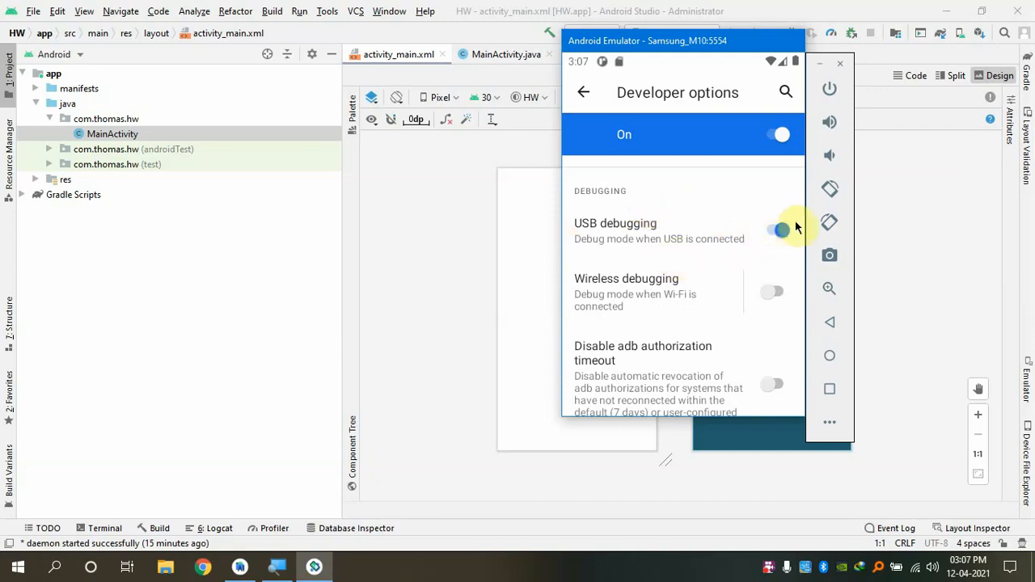
Back the emulator out of Settings to its home screen, then list run targets showing Samsung M10 running
{"action": "left_click", "coordinate": [830, 324]}
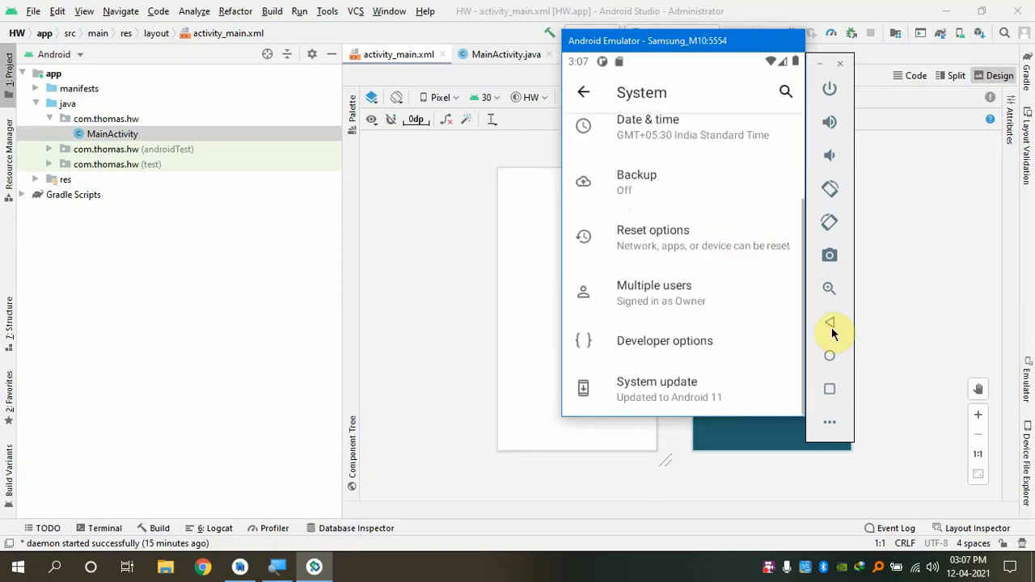
{"action": "left_click", "coordinate": [832, 332]}
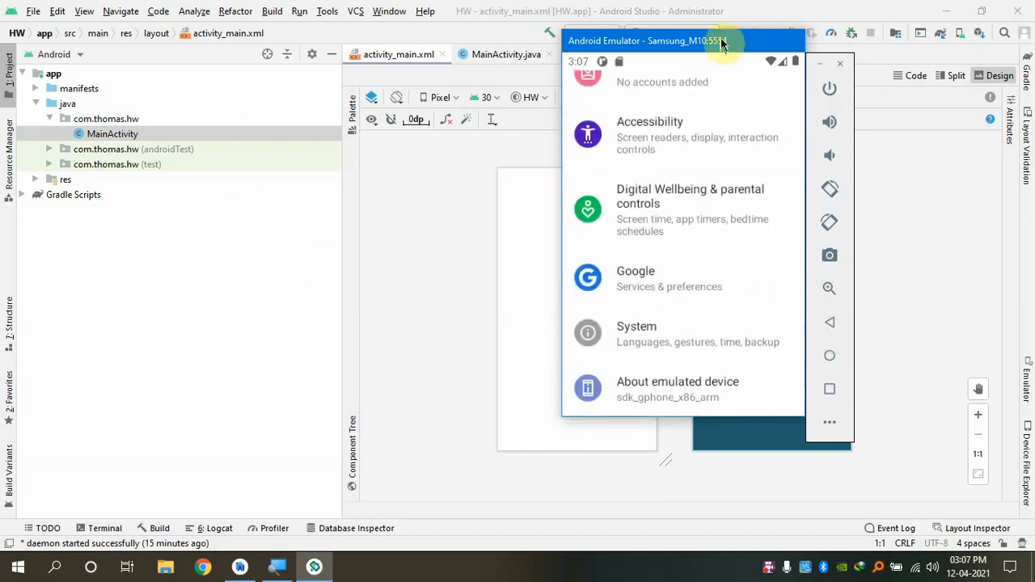
{"action": "left_click_drag", "start_coordinate": [723, 40], "coordinate": [722, 65]}
{"action": "left_click", "coordinate": [833, 377]}
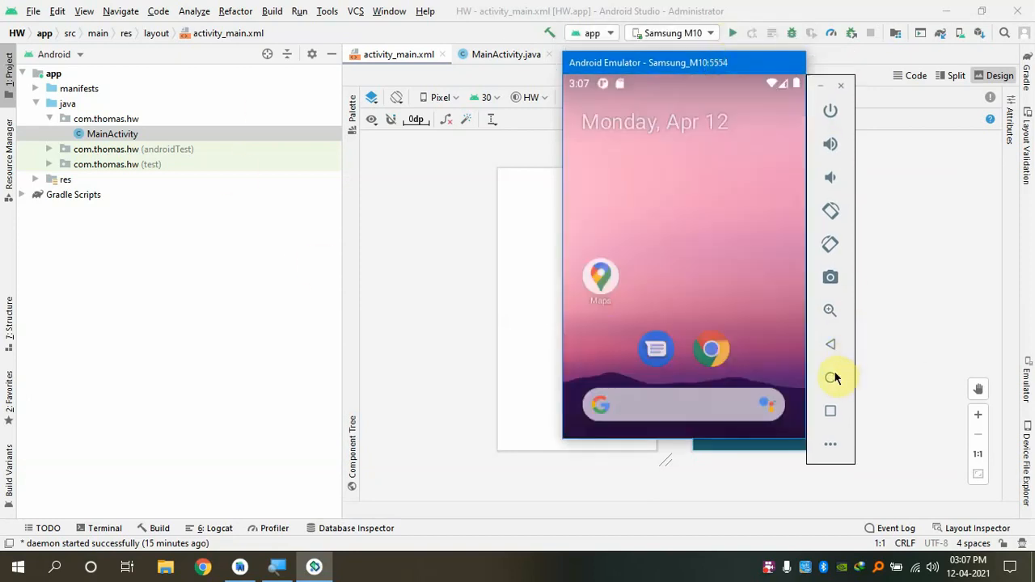
{"action": "left_click", "coordinate": [717, 7]}
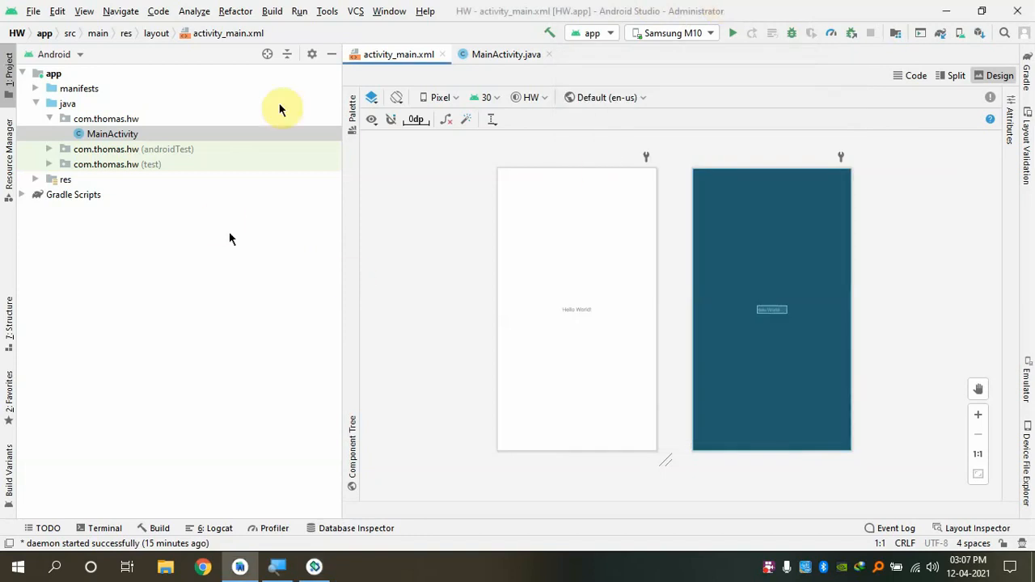
{"action": "left_click", "coordinate": [707, 33]}
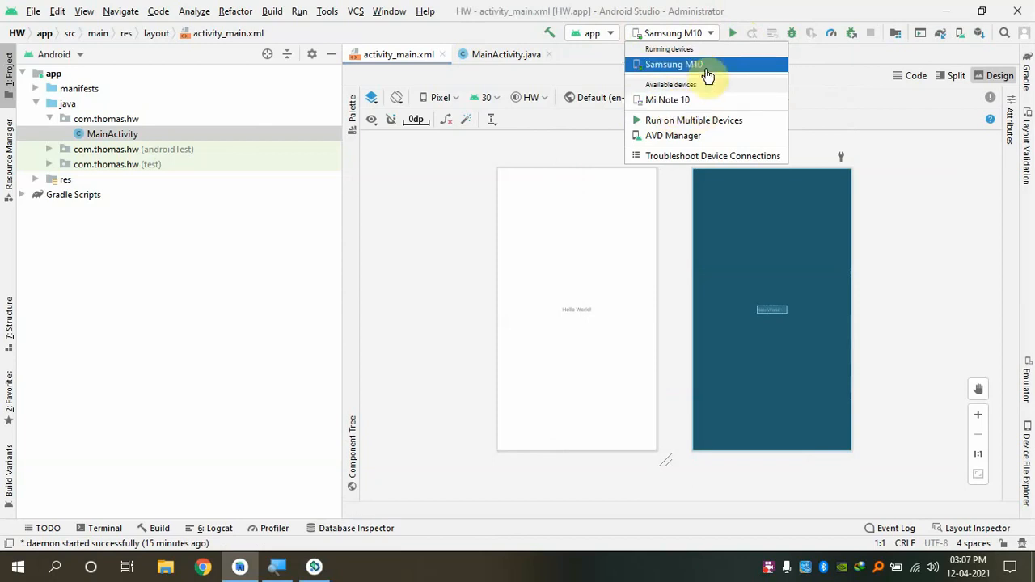
Run the HW app on Samsung M10 and move the emulator window up and left
{"action": "left_click", "coordinate": [652, 72]}
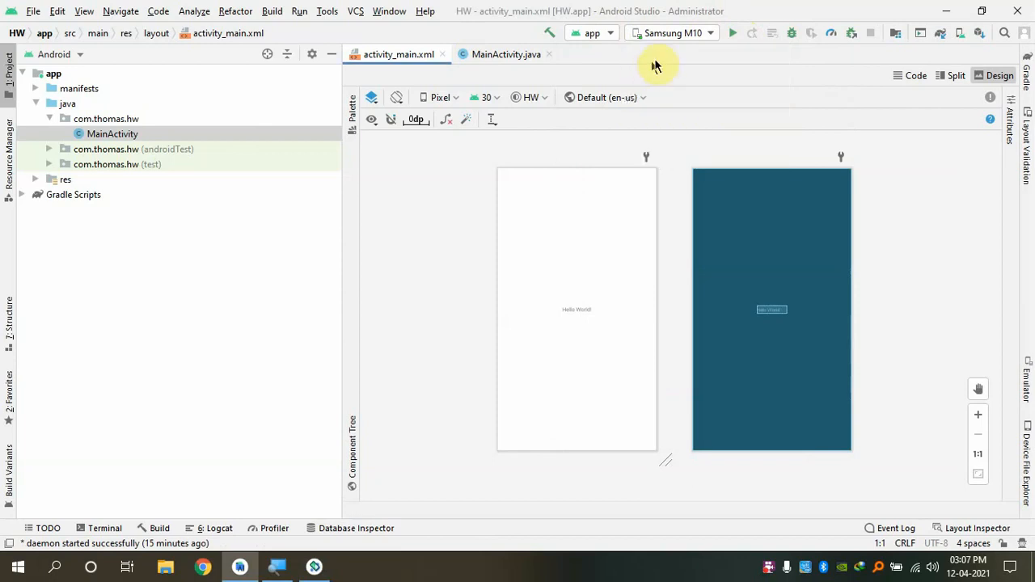
{"action": "left_click", "coordinate": [734, 34]}
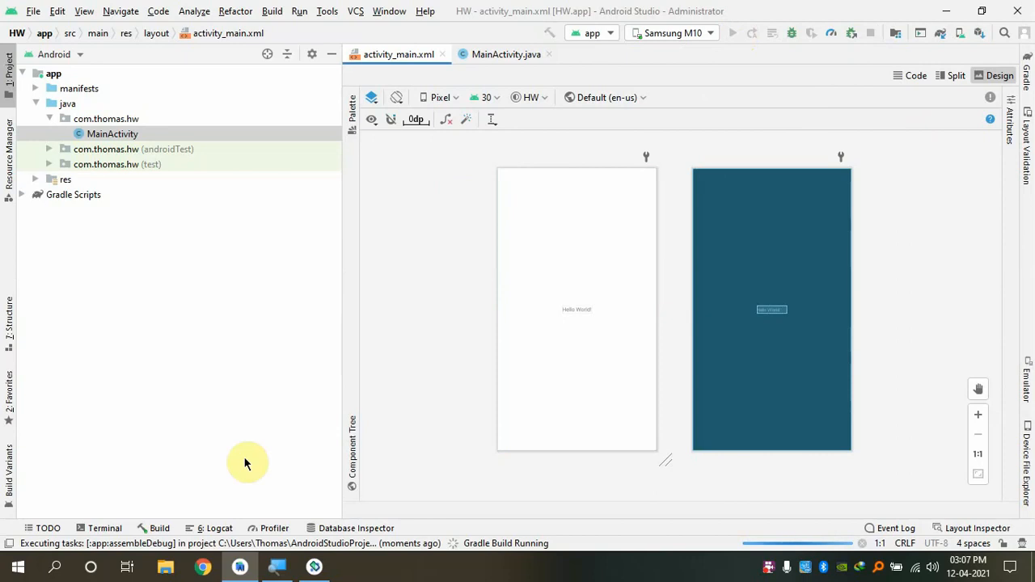
{"action": "left_click", "coordinate": [315, 570]}
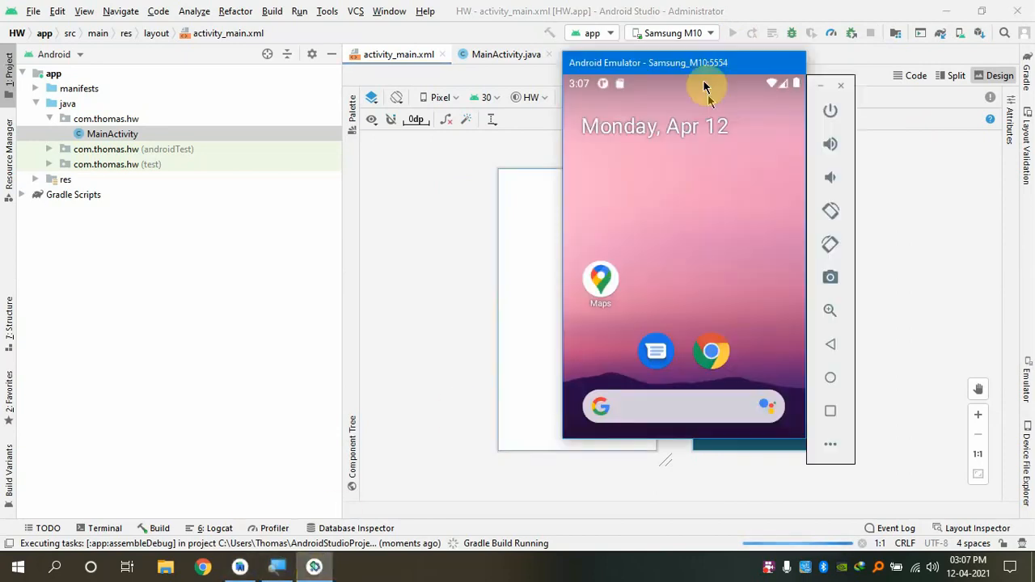
{"action": "left_click_drag", "start_coordinate": [720, 67], "coordinate": [471, 38]}
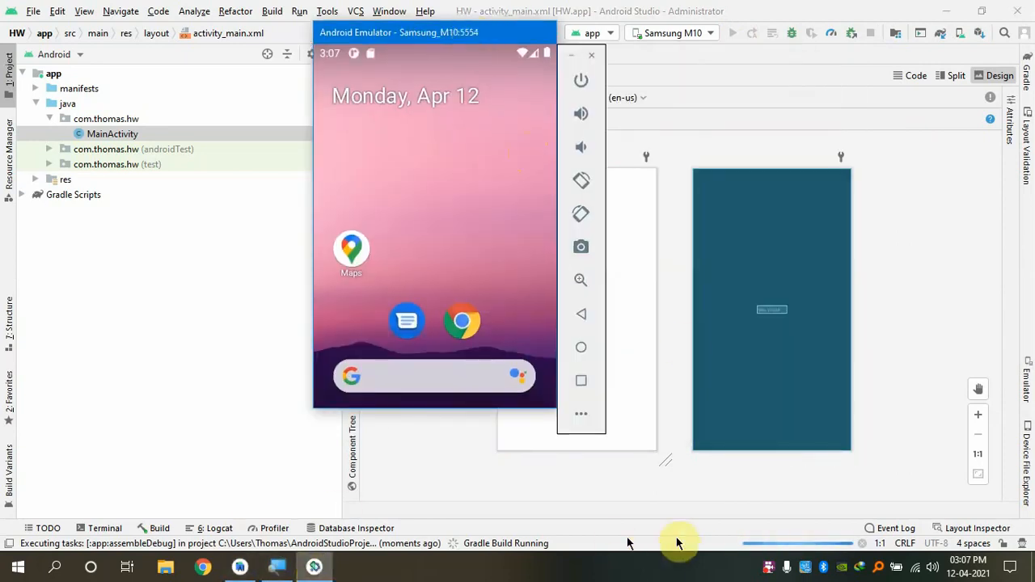